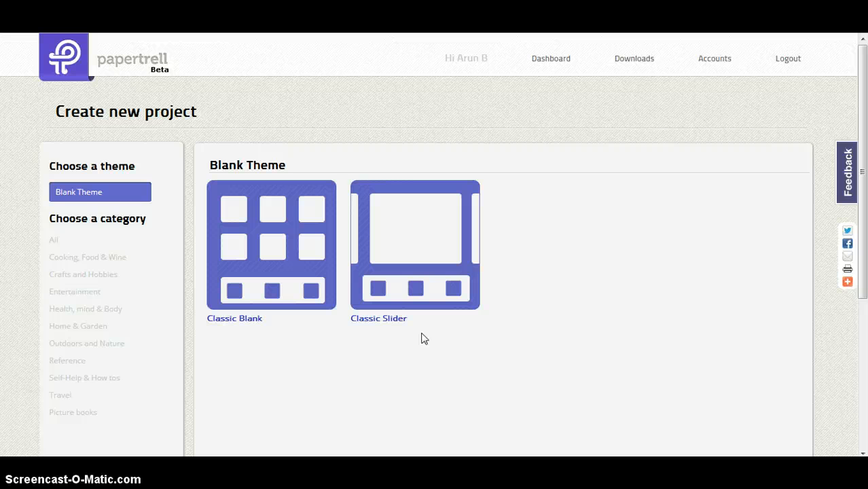
- Examine the diagram mapping a cookbook's parts to a tablet app layout, and switch back to the Templates window in Chrome
left_click(333, 329)
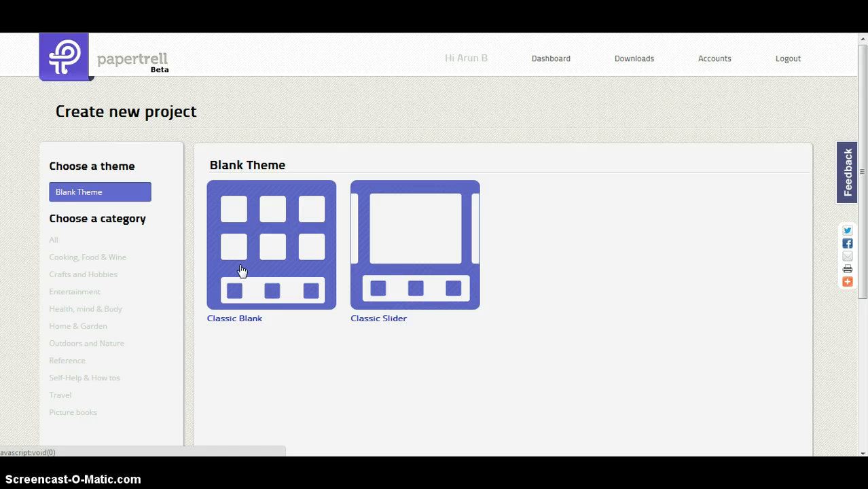
left_click(392, 247)
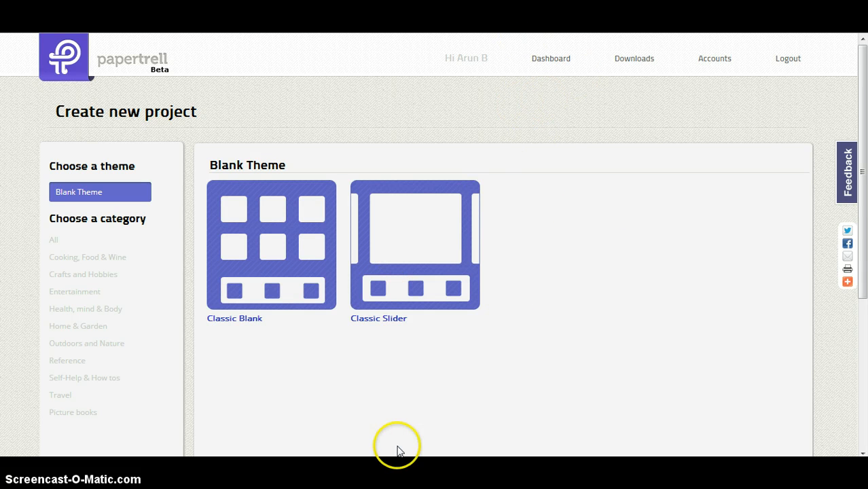
mouse_move(410, 445)
left_click(484, 408)
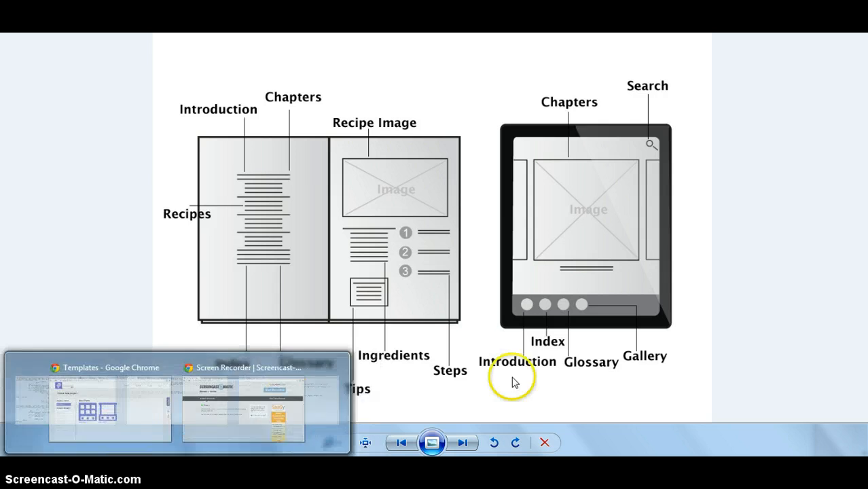
left_click(122, 411)
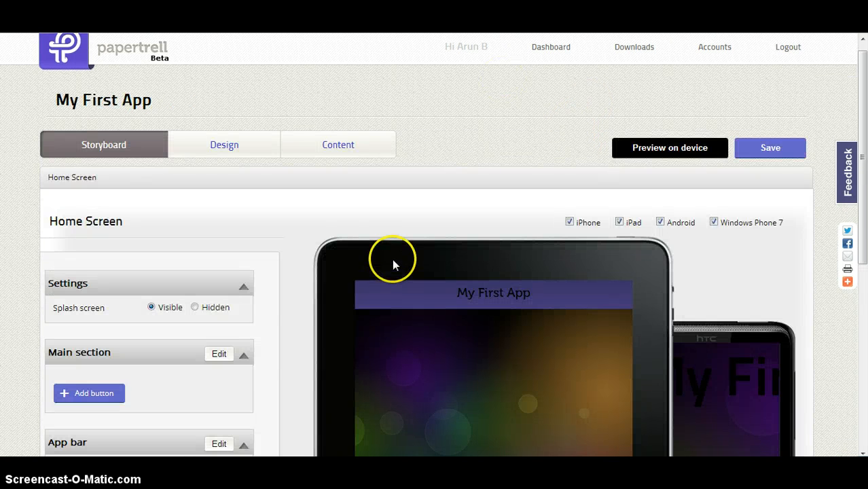
- Start a new button in the home screen's main section and name it My First Chapter
scroll(397, 251, "down", 1)
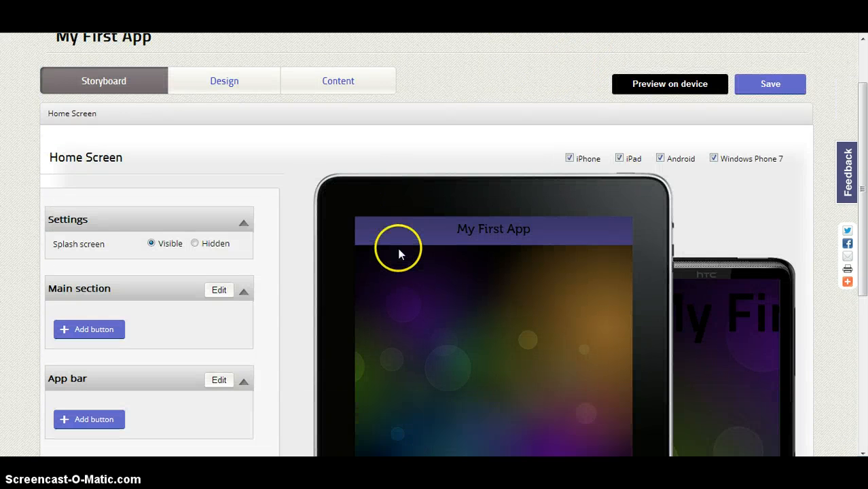
scroll(442, 238, "down", 1)
scroll(437, 237, "down", 1)
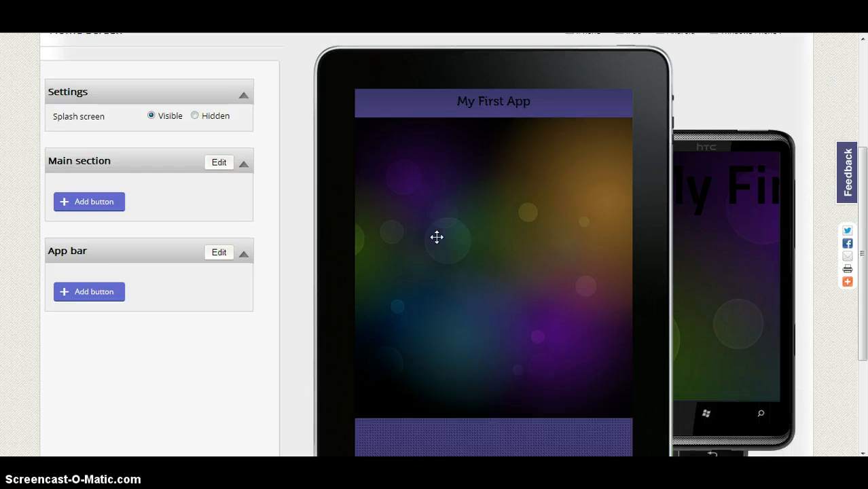
scroll(437, 237, "up", 1)
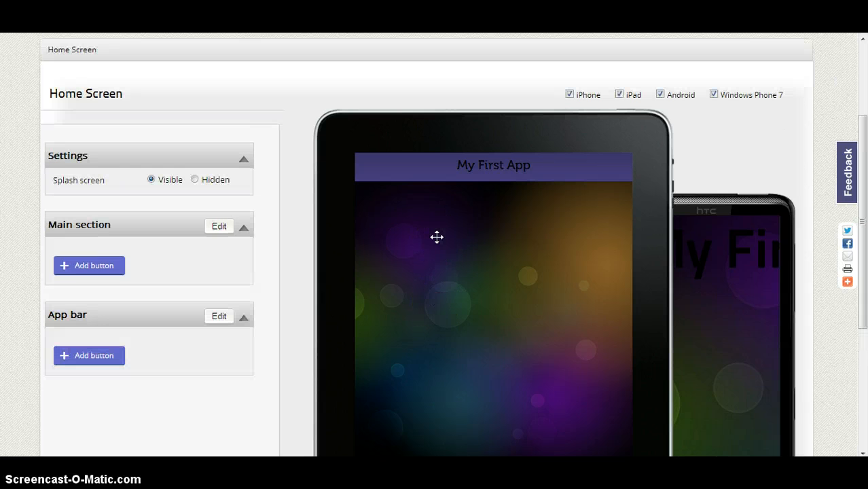
left_click(89, 266)
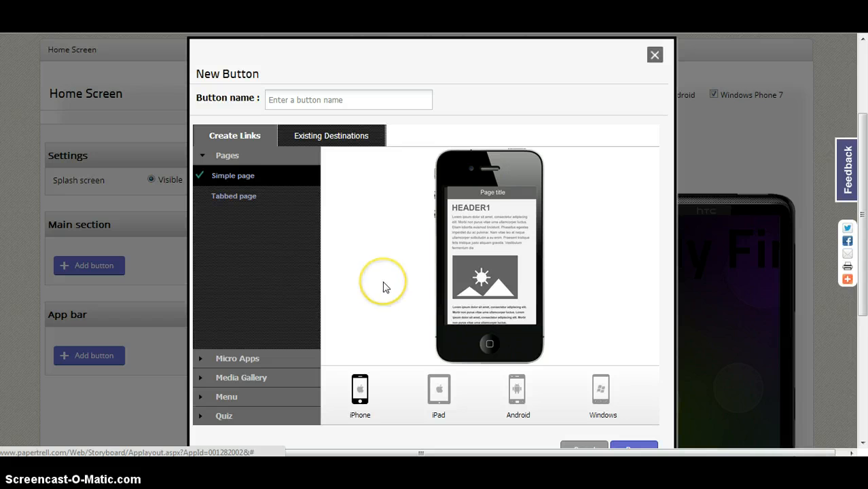
left_click(310, 100)
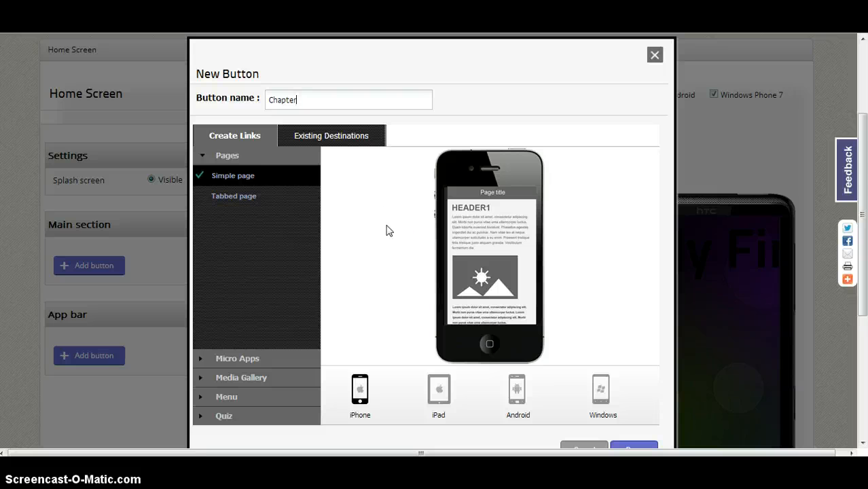
type("My First")
left_click(415, 299)
scroll(415, 299, "down", 1)
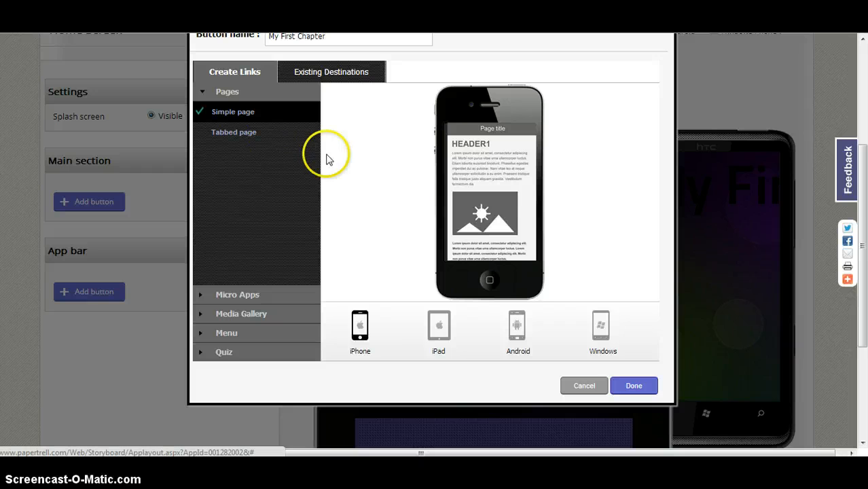
scroll(334, 159, "up", 1)
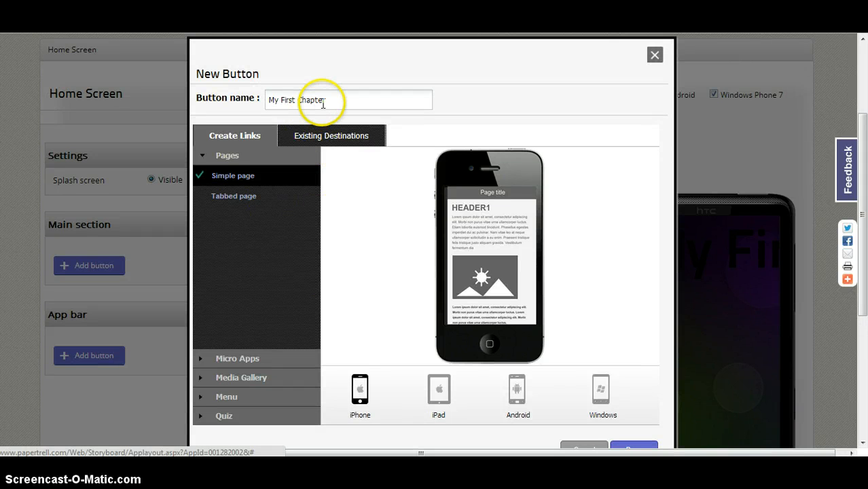
- Examine the tabbed page, micro app, media gallery and menu link types, previewing the simple, image and slide menus
left_click(243, 207)
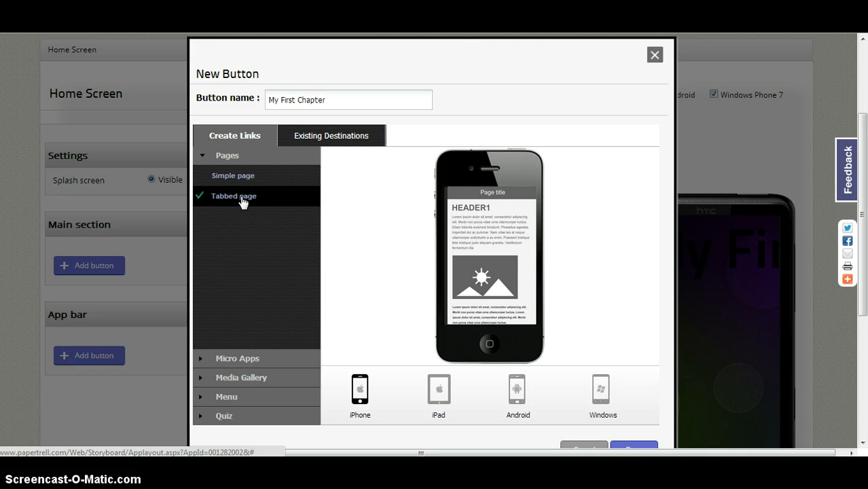
left_click(242, 358)
left_click(235, 379)
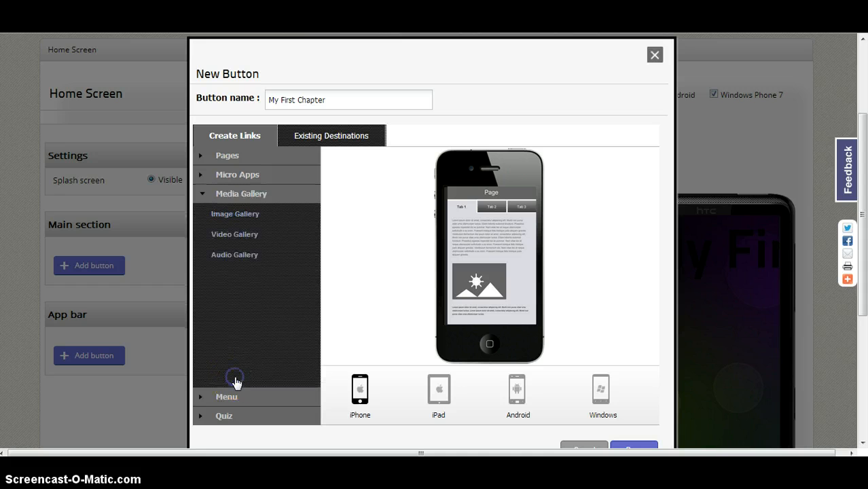
left_click(242, 398)
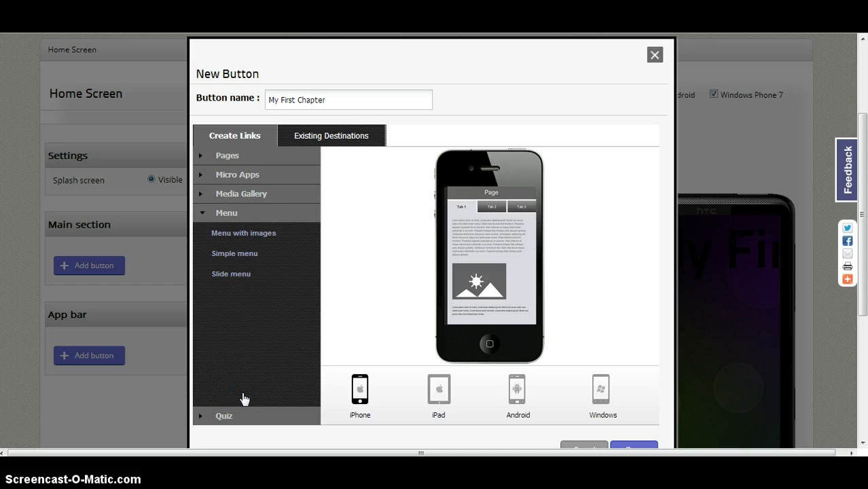
left_click(401, 324)
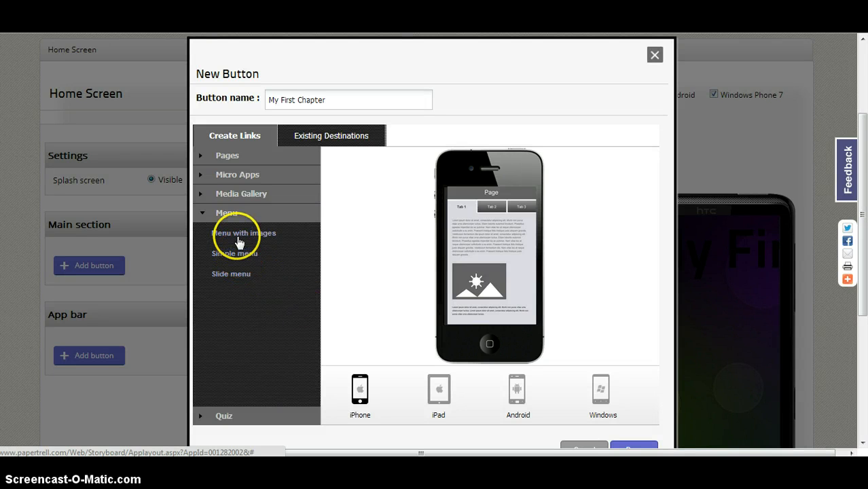
left_click(227, 254)
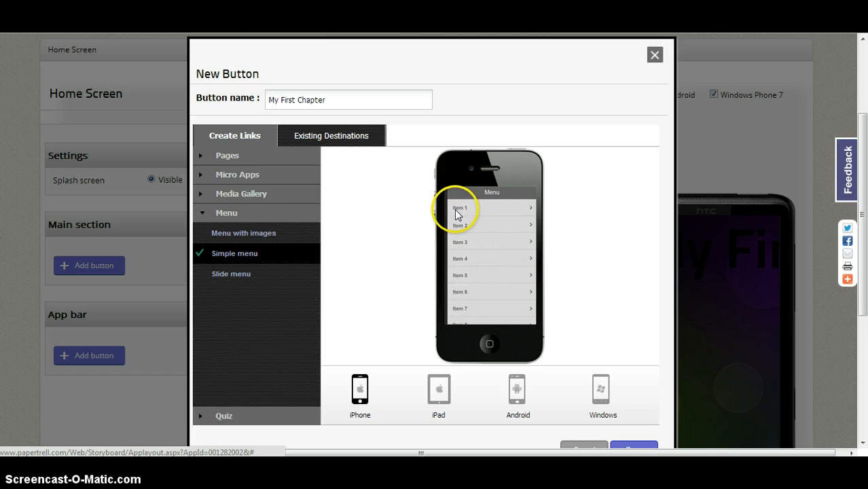
left_click(238, 235)
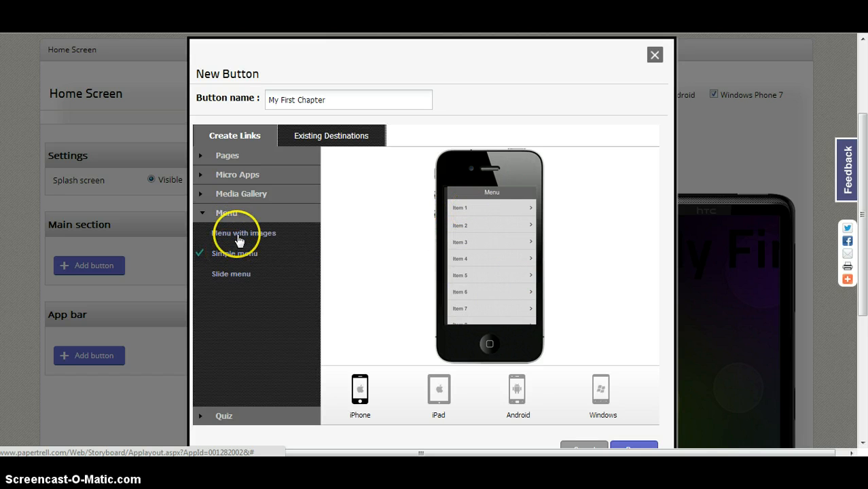
left_click(236, 234)
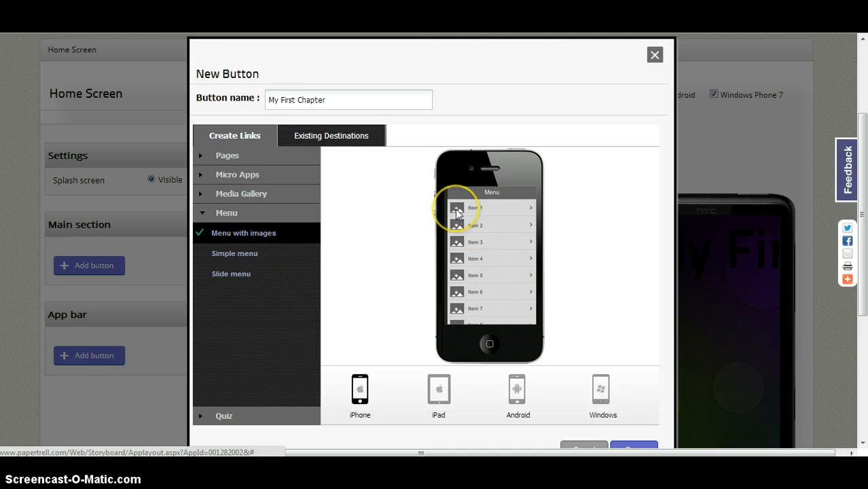
left_click(225, 276)
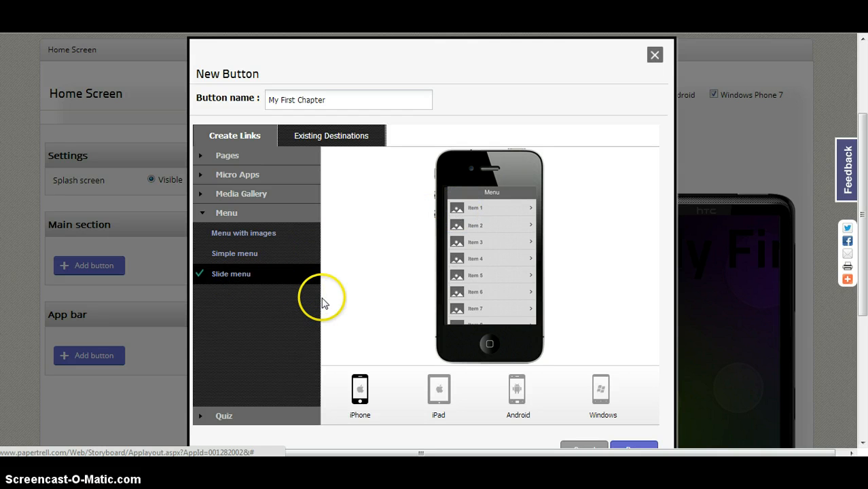
- Link the My First Chapter button to a simple menu and finish creating it
left_click(219, 257)
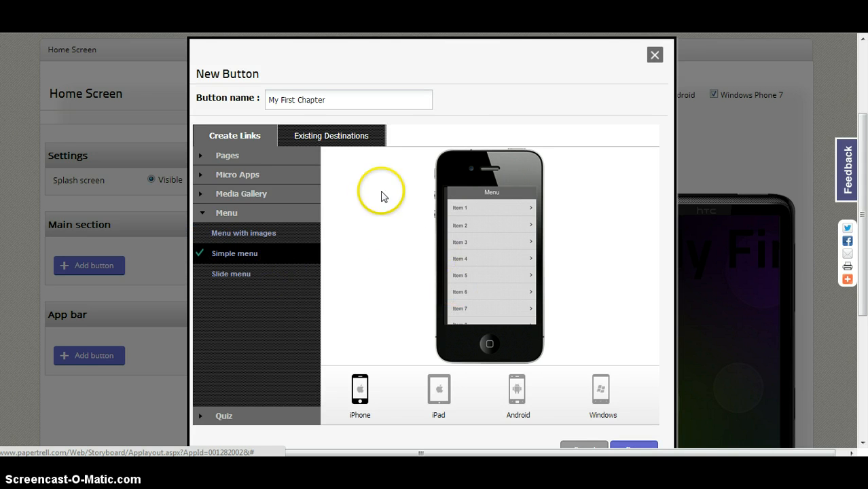
scroll(367, 166, "down", 1)
scroll(345, 137, "up", 1)
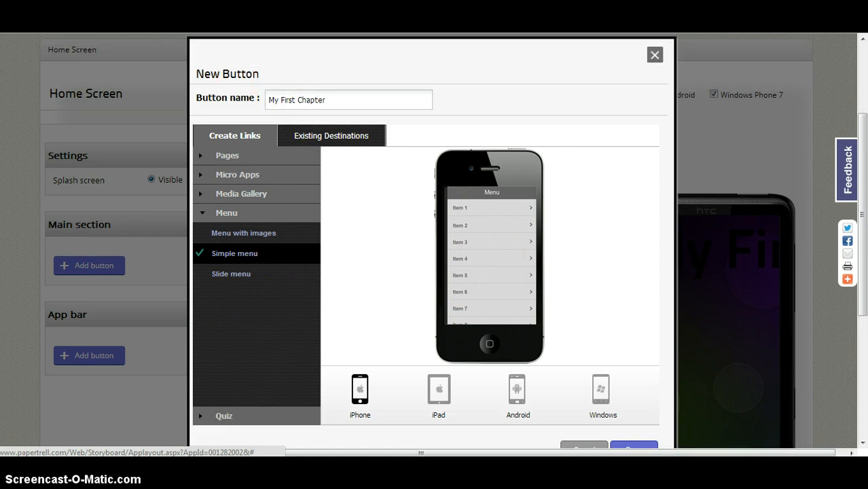
left_click(646, 446)
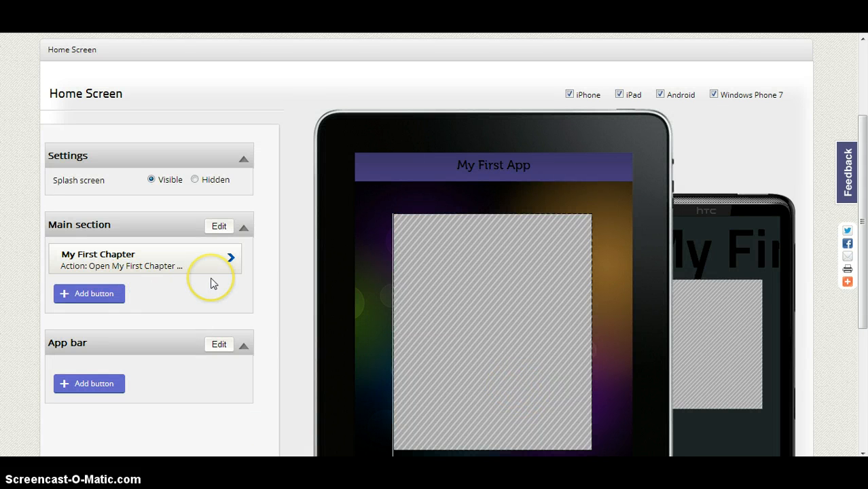
- Add a second main section button named My Second Chapter that links to a tabbed page
scroll(213, 284, "down", 2)
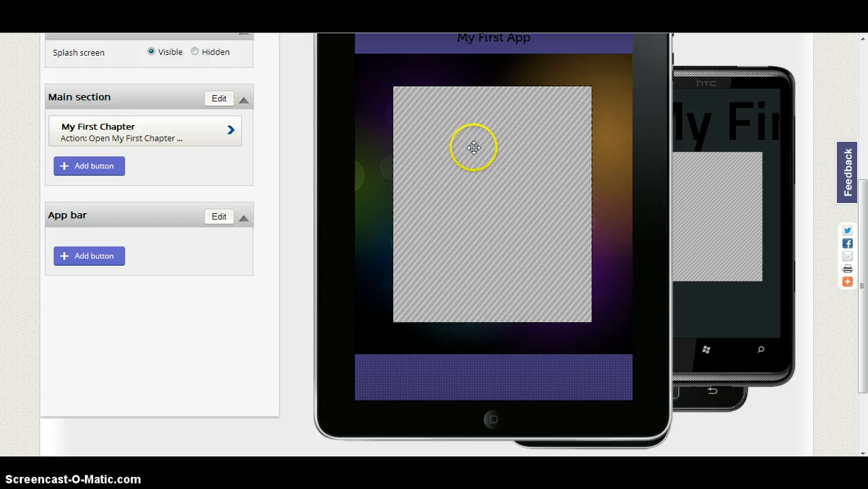
left_click(115, 172)
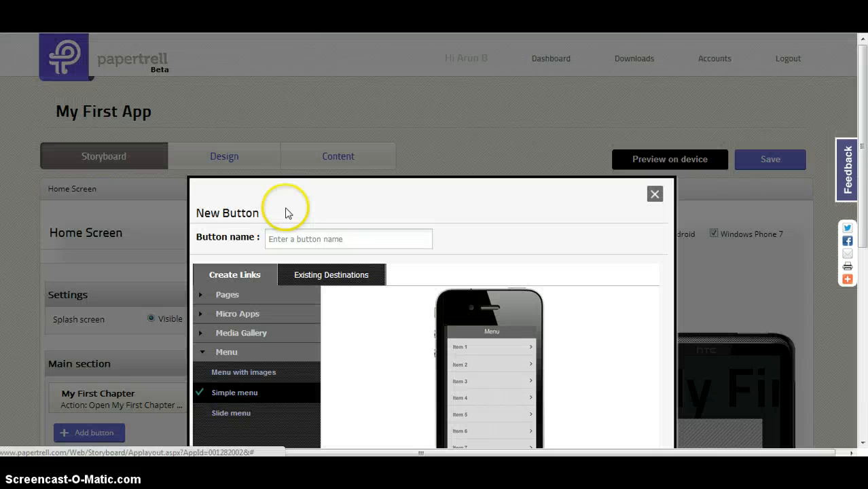
left_click(310, 236)
type("My Second Chapter")
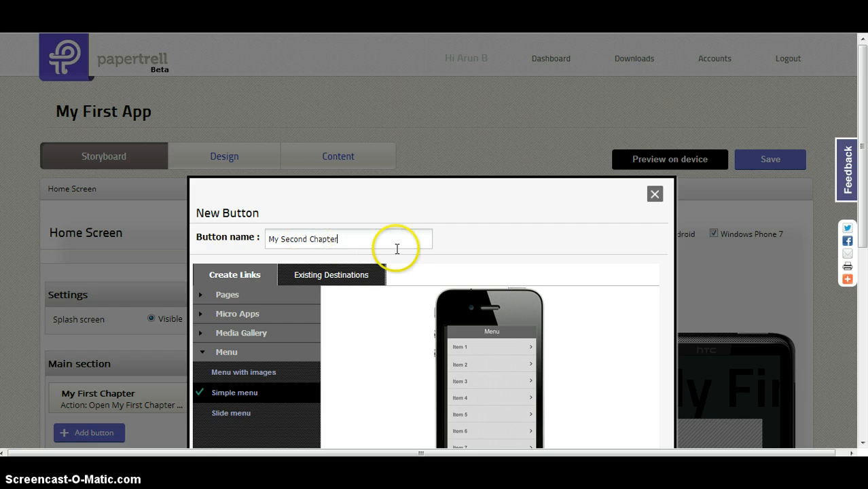
scroll(396, 268, "down", 1)
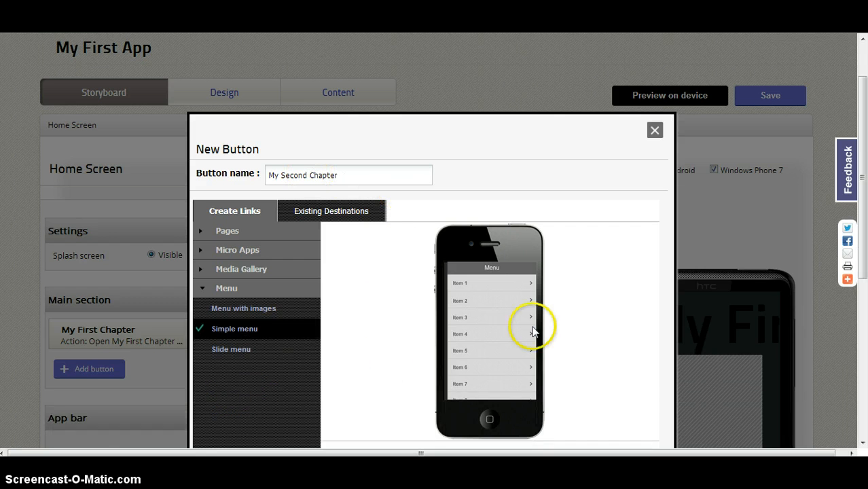
scroll(531, 326, "down", 1)
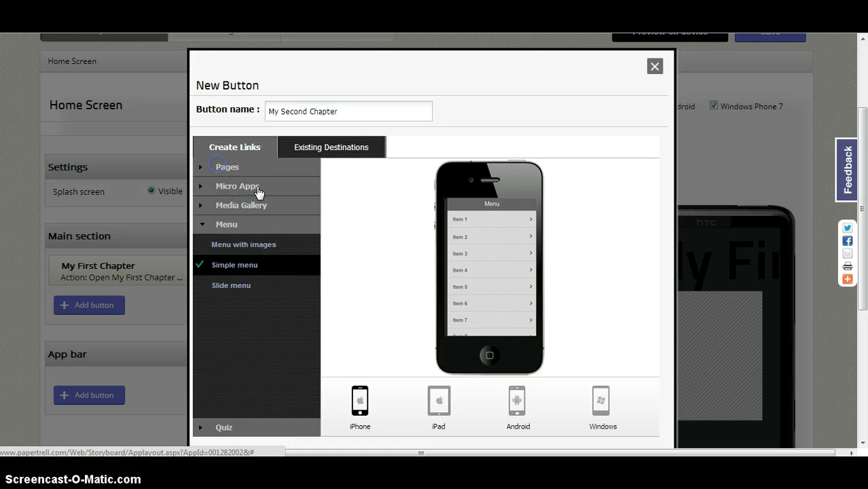
left_click(235, 187)
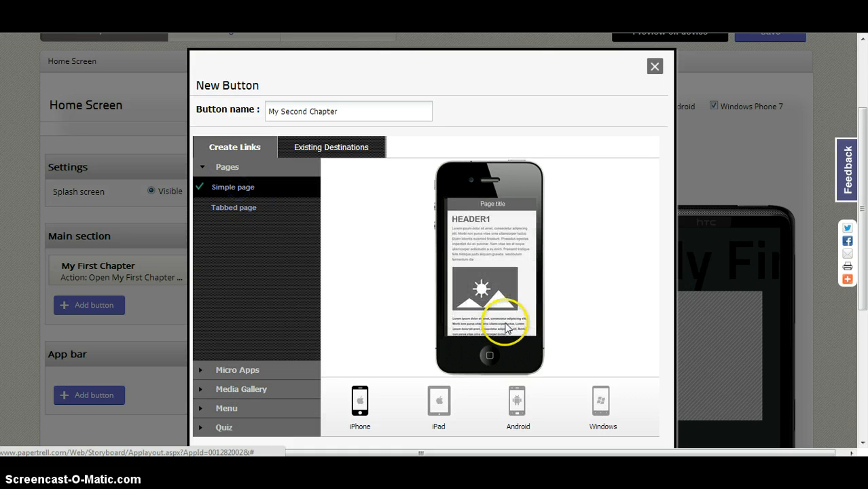
scroll(200, 229, "down", 1)
left_click(224, 145)
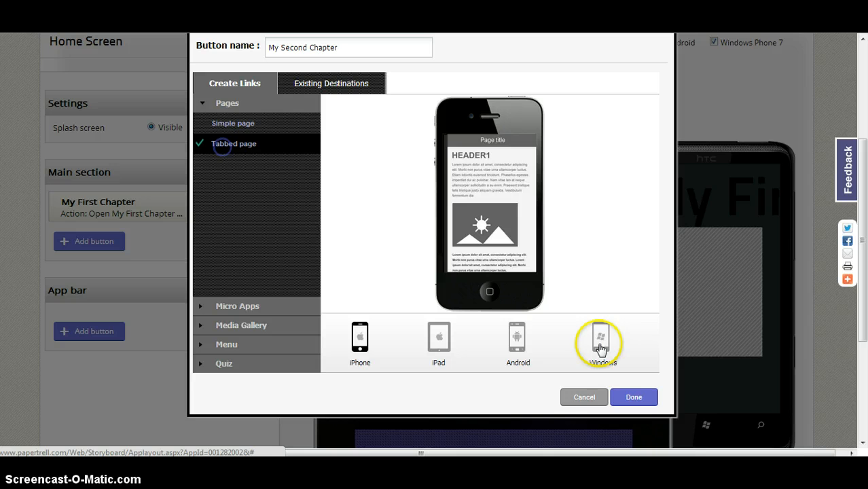
left_click(634, 401)
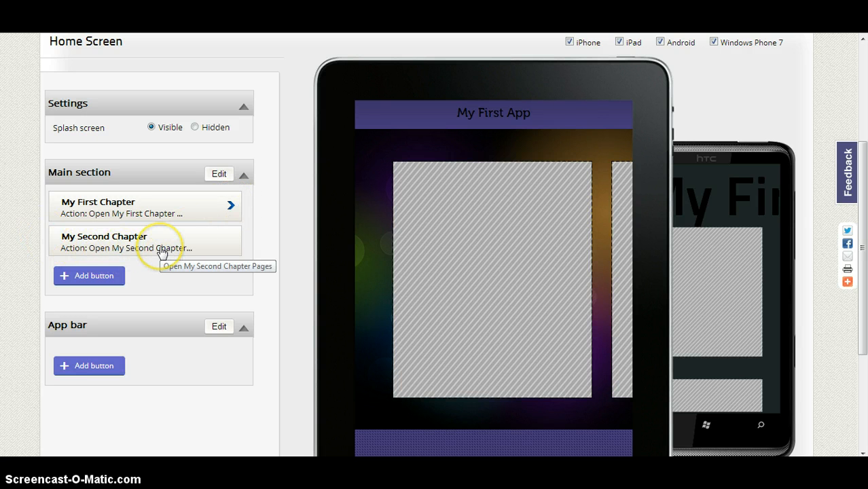
- Add a third main section button named Contact that links to a simple page
left_click(79, 275)
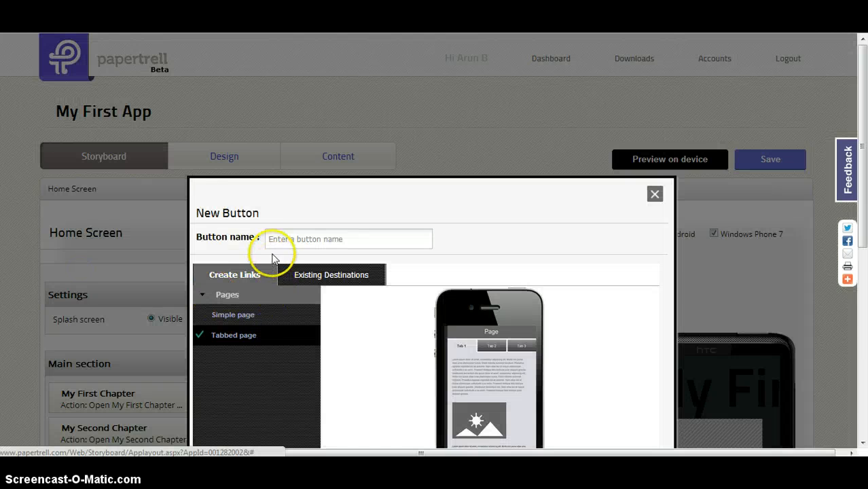
left_click(273, 239)
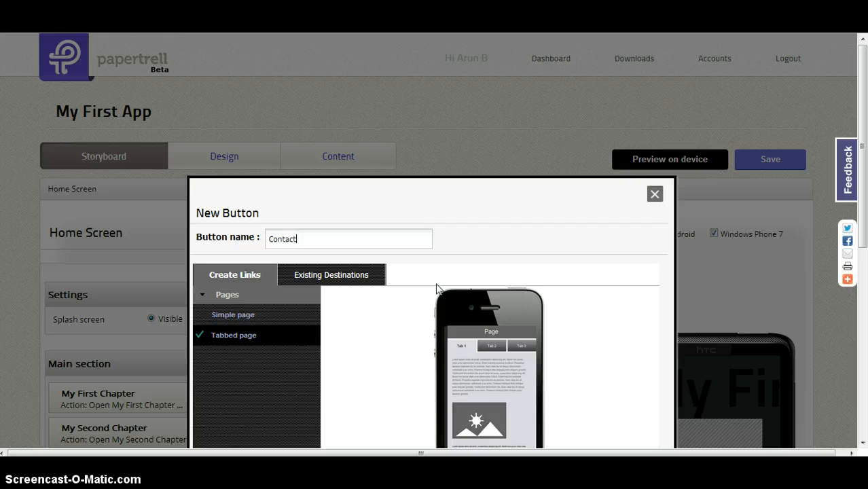
type("Contact")
scroll(421, 316, "down", 1)
left_click(229, 252)
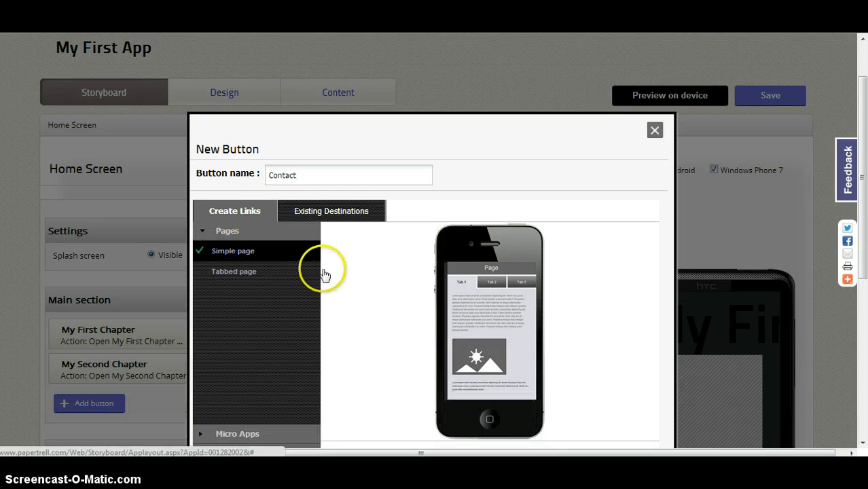
scroll(601, 319, "down", 1)
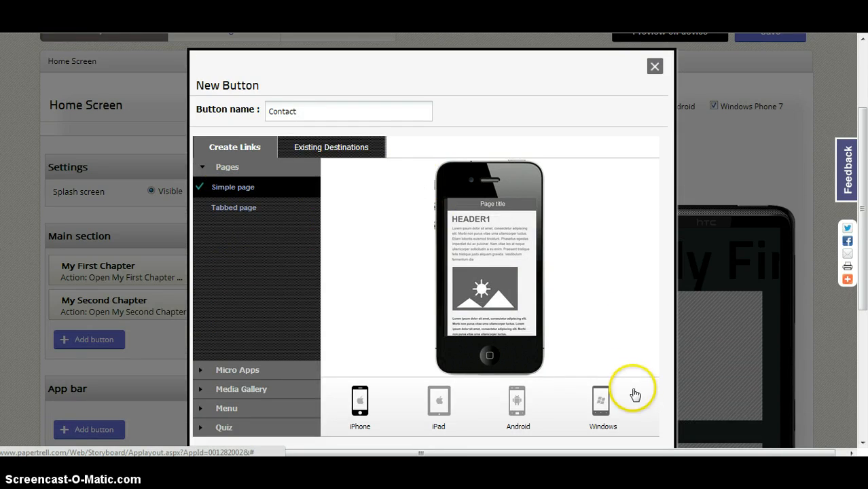
scroll(635, 394, "down", 2)
left_click(630, 335)
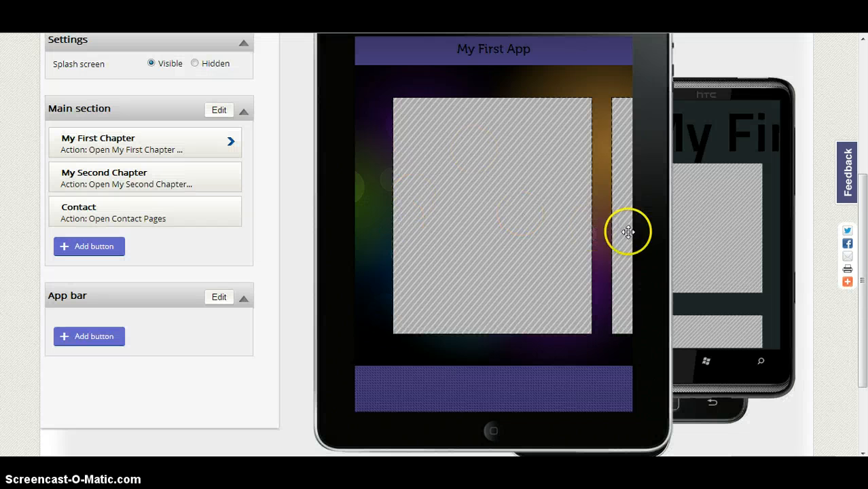
- Swipe through the main section placeholders in the home screen preview and look at the empty app bar area
left_click_drag(458, 233, 401, 232)
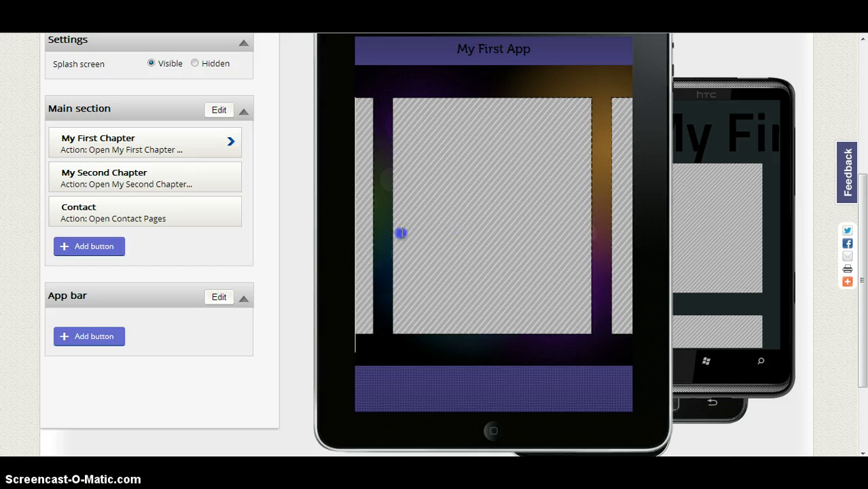
mouse_move(651, 264)
left_mouse_down()
mouse_move(700, 357)
mouse_move(316, 338)
left_mouse_up()
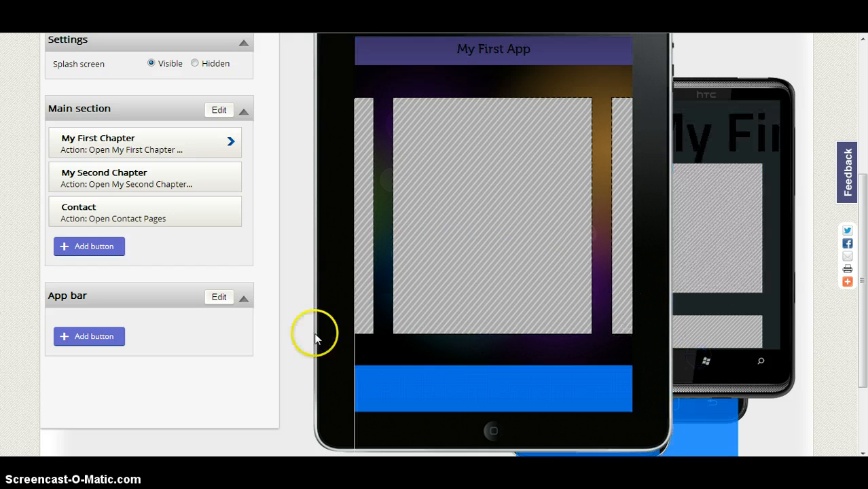
left_click(210, 357)
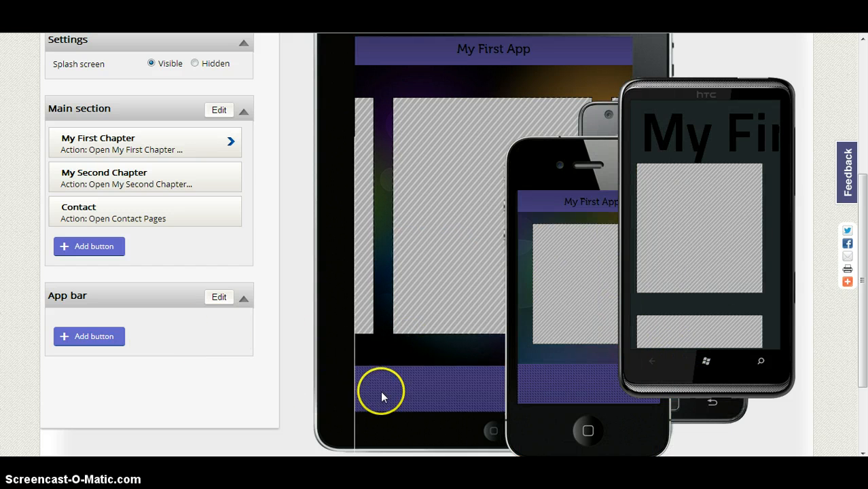
left_click(412, 361)
- Add an app bar button named About that links to a simple page
left_click(94, 338)
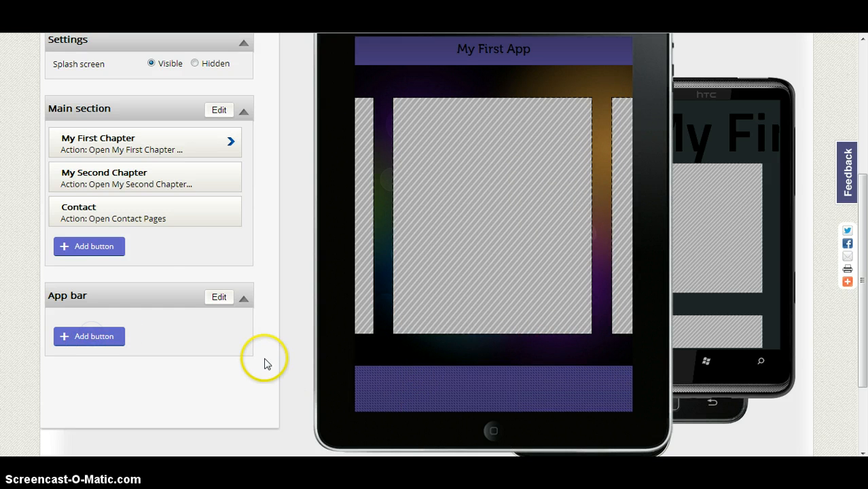
scroll(494, 288, "down", 1)
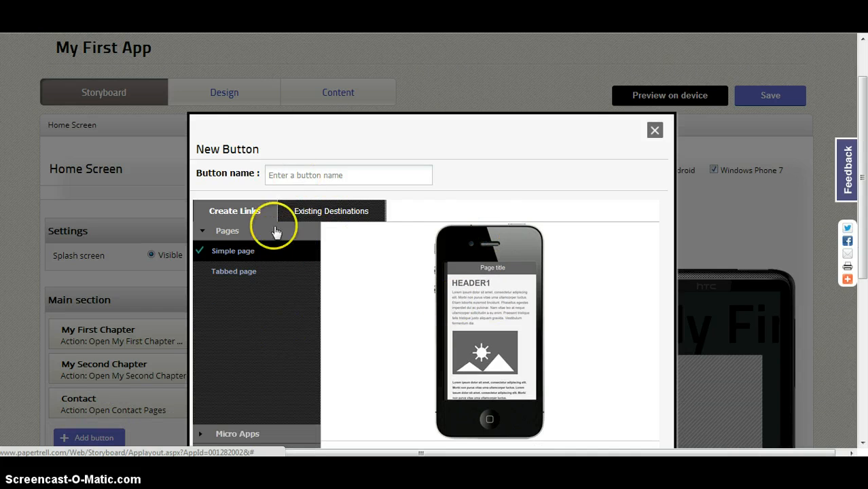
left_click(295, 172)
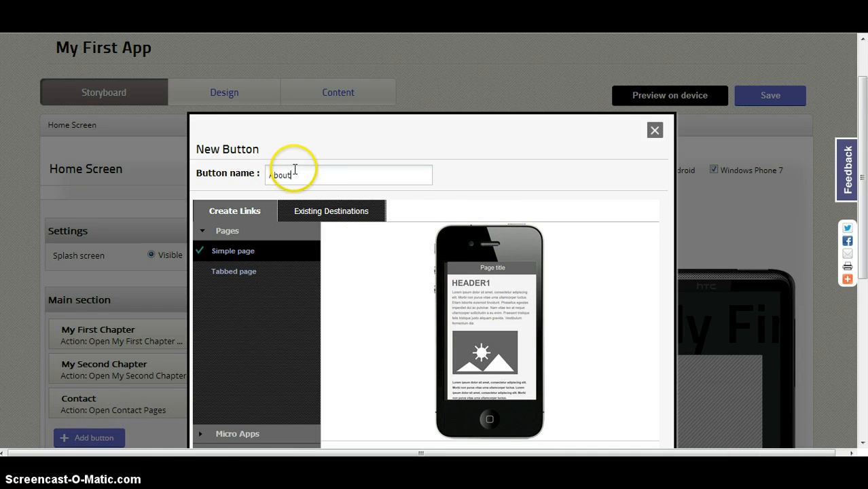
scroll(591, 265, "down", 2)
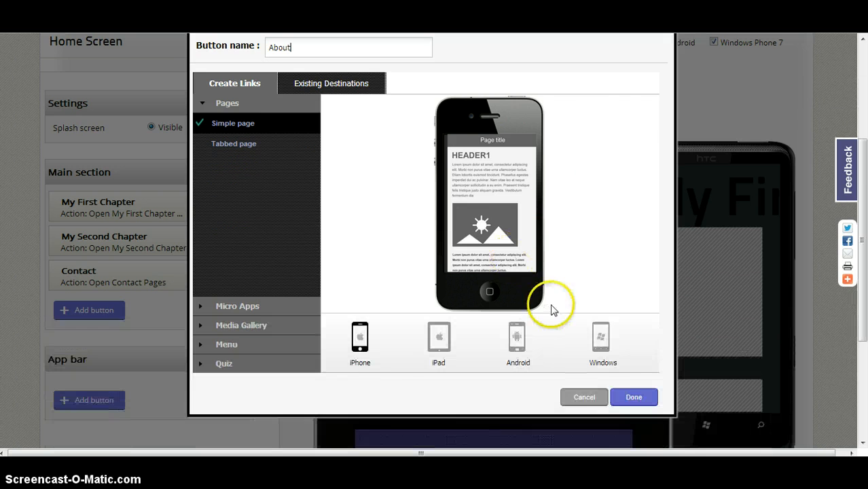
left_click(630, 398)
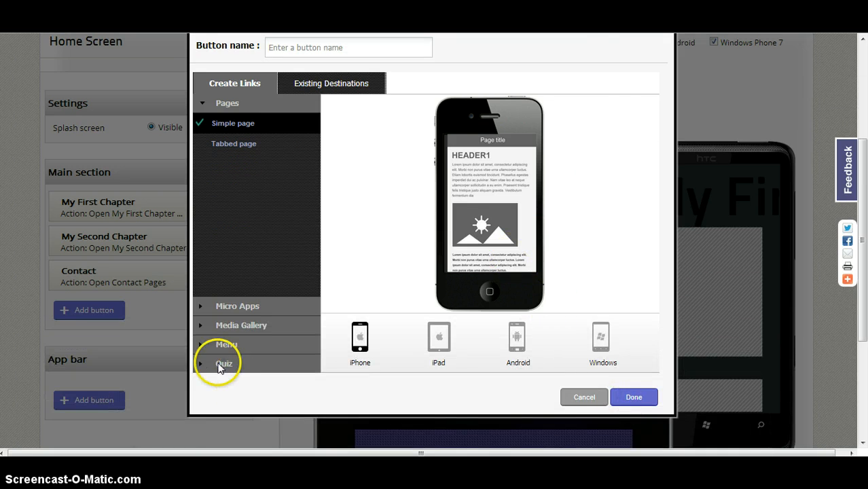
- Start a second app bar button named Quiz and choose the quiz link type for it
scroll(323, 347, "down", 2)
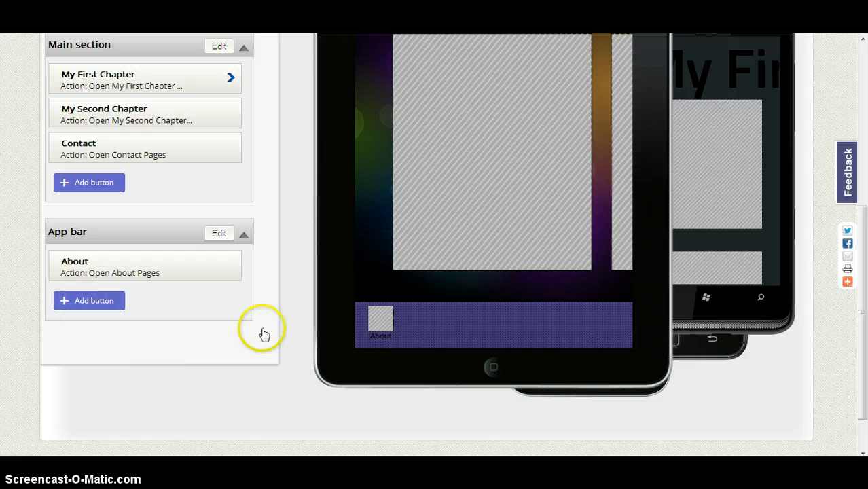
left_click(83, 310)
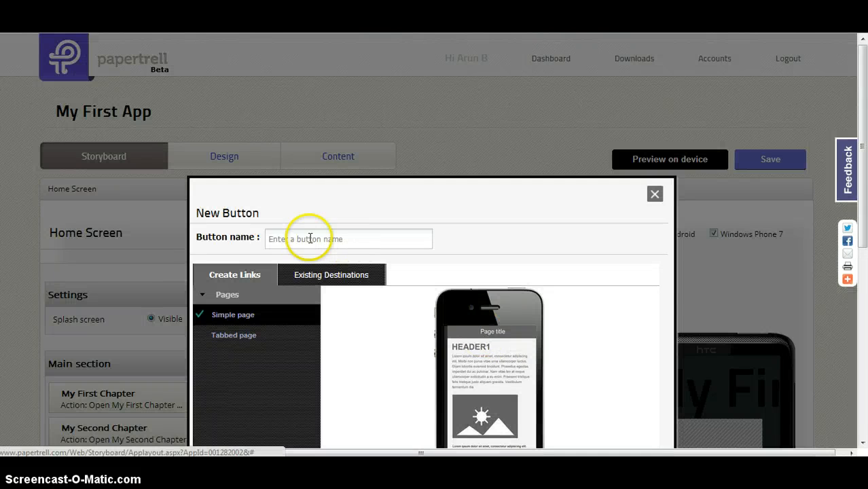
left_click(302, 239)
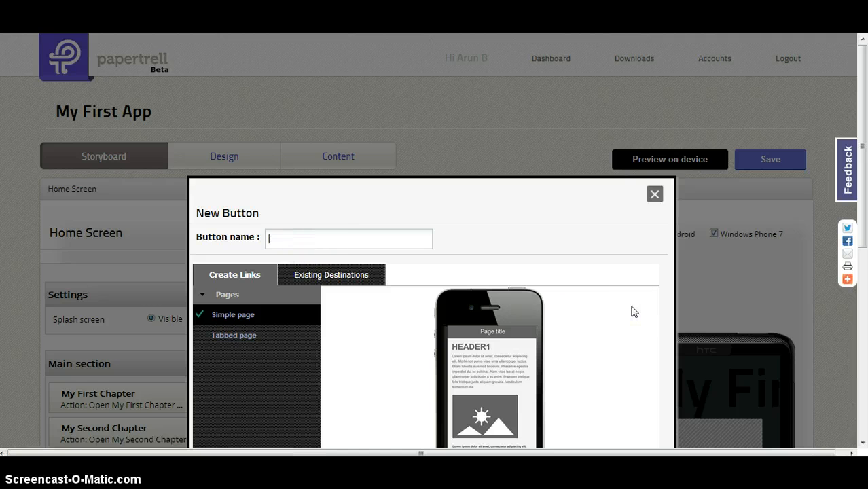
type("Quiz")
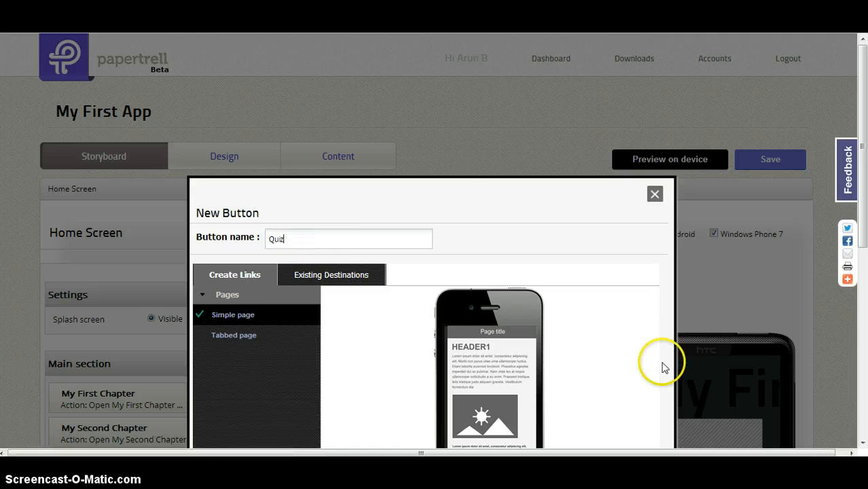
scroll(652, 353, "down", 1)
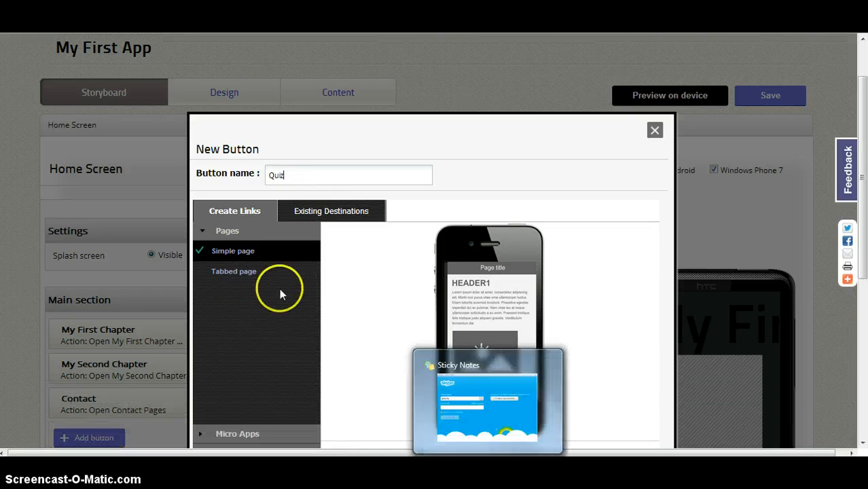
left_click(206, 233)
left_click(225, 326)
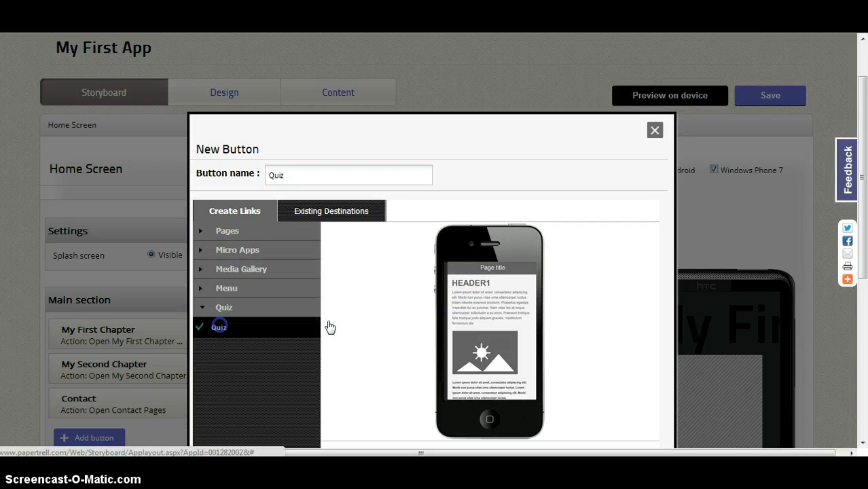
scroll(562, 320, "down", 1)
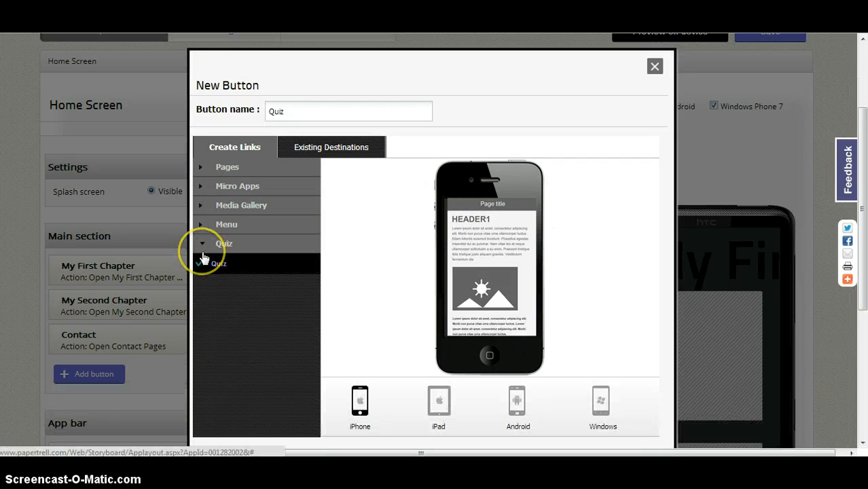
- Try the simple menu as the link type for the Quiz button
left_click(197, 224)
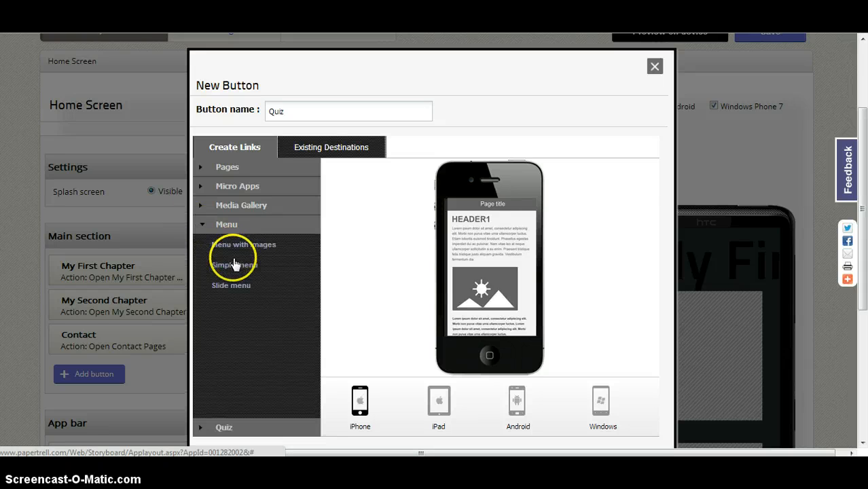
left_click(231, 266)
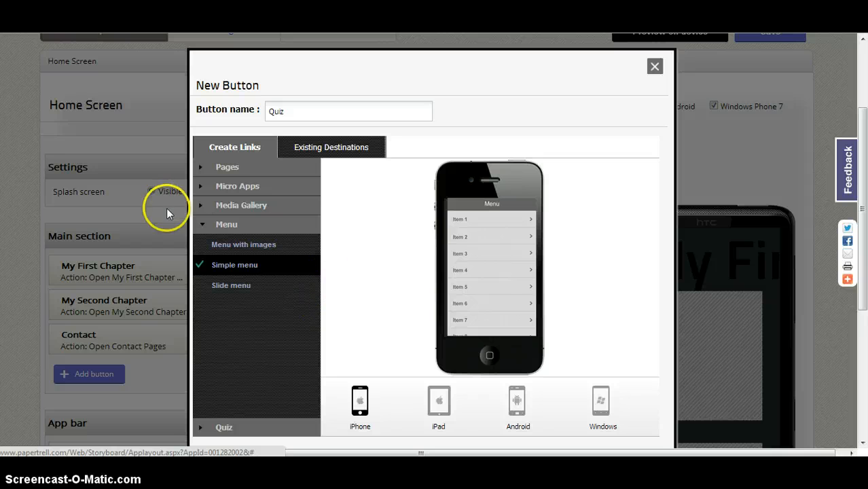
left_click(200, 225)
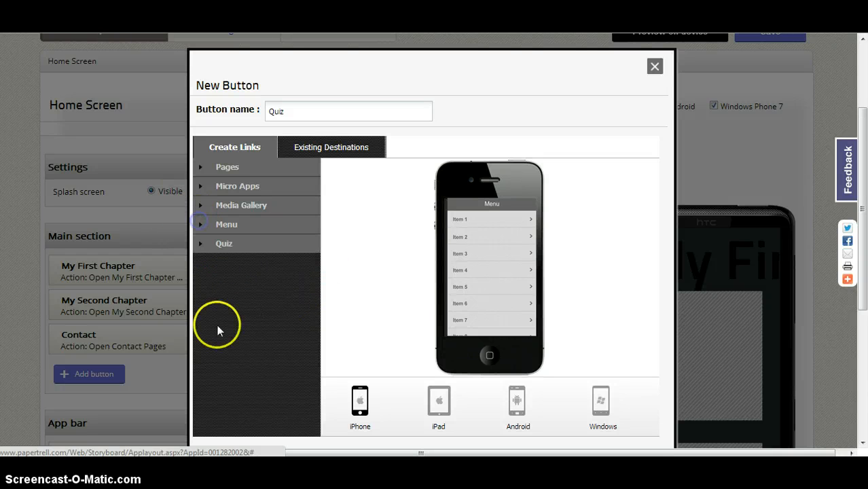
- Link the Quiz button to a quiz and finish creating it
left_click(204, 245)
left_click(224, 266)
scroll(628, 336, "down", 1)
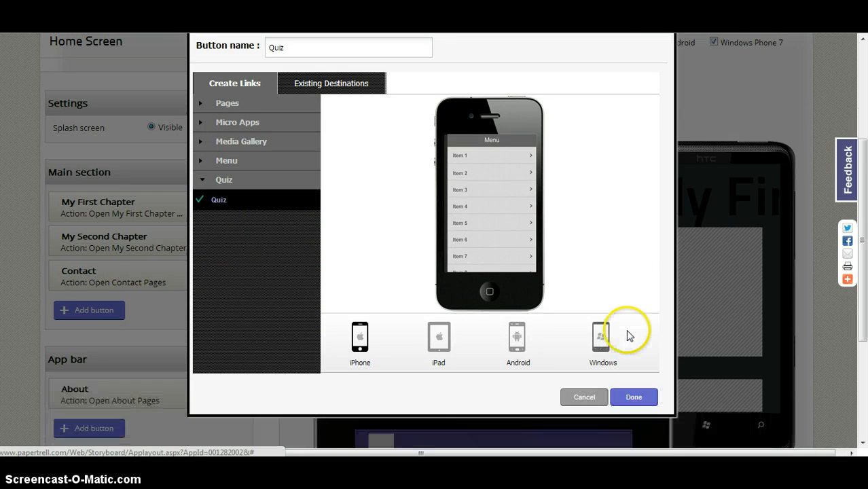
scroll(637, 380, "down", 1)
left_click(634, 335)
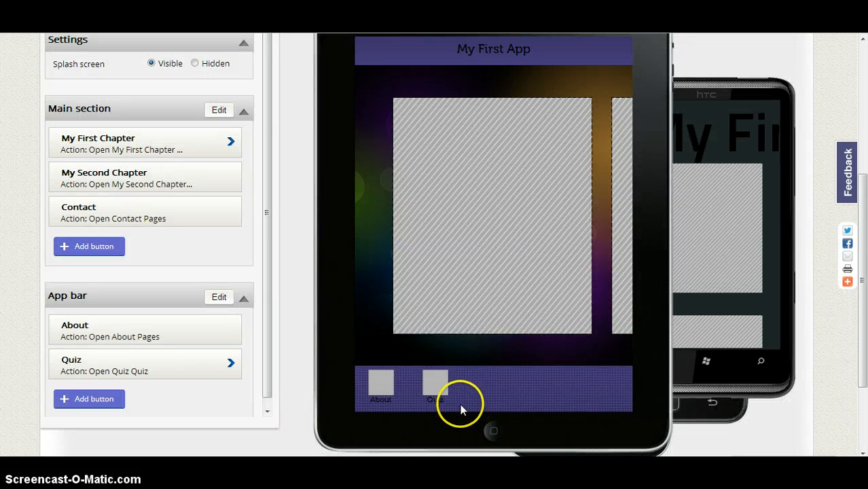
- Open the My First Chapter menu and add an item named Sub Chapter 1 that links to a simple page
scroll(347, 343, "up", 2)
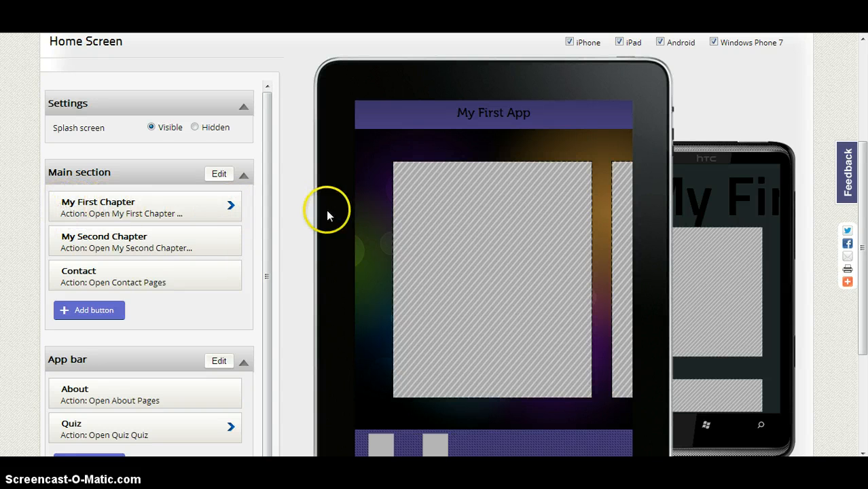
left_click(87, 206)
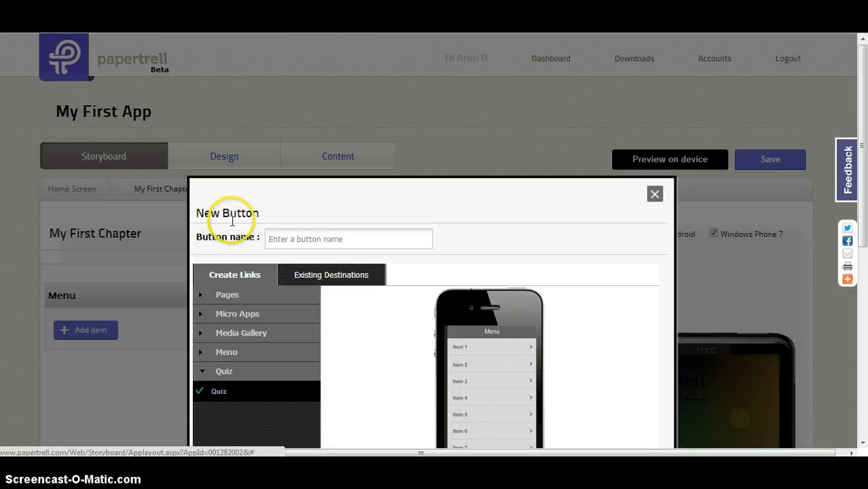
left_click(301, 238)
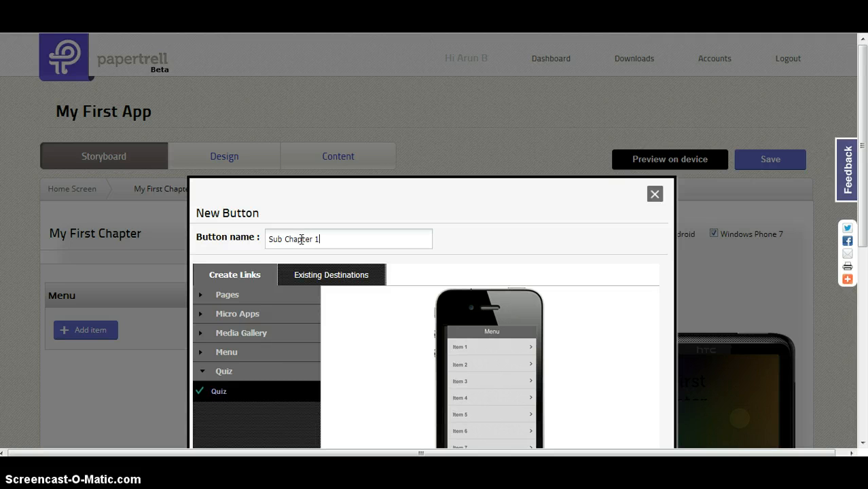
type("Sub Chapter 1")
left_click(207, 296)
left_click(218, 314)
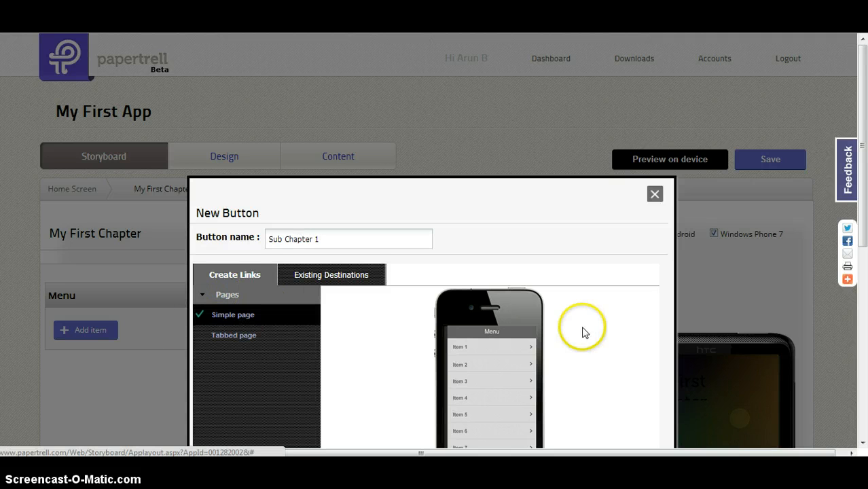
scroll(582, 332, "down", 2)
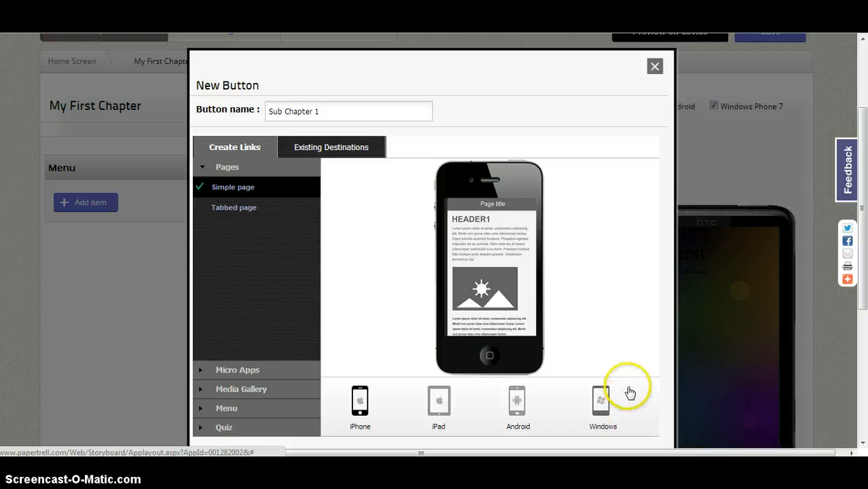
scroll(630, 391, "down", 2)
left_click(632, 333)
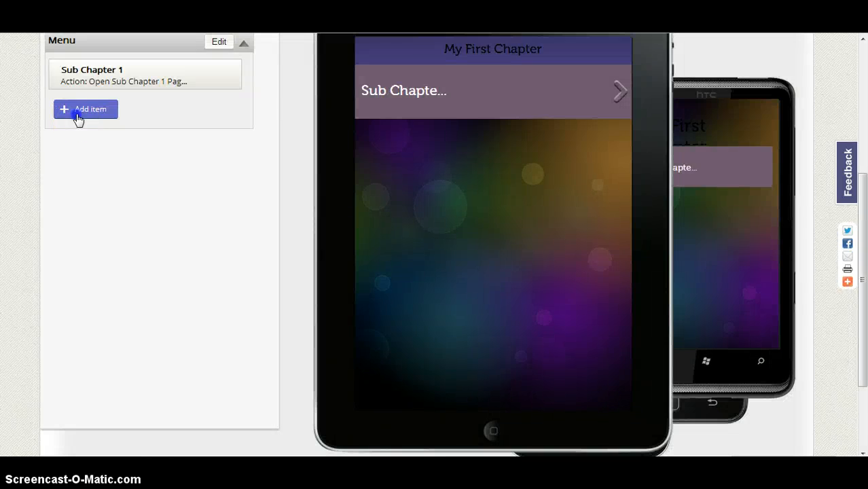
- Add a second item named Sub Chapter 2 to the My First Chapter menu, linked to a simple page
left_click(78, 117)
left_click(272, 238)
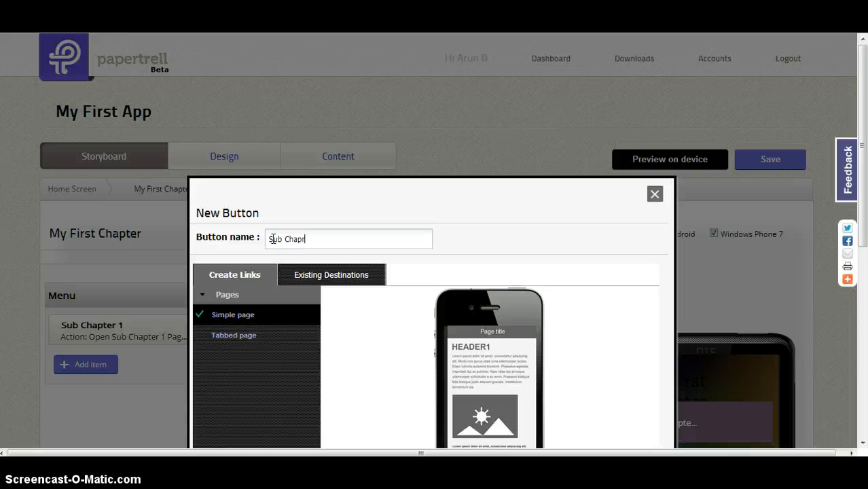
type("Sub Chapter 2")
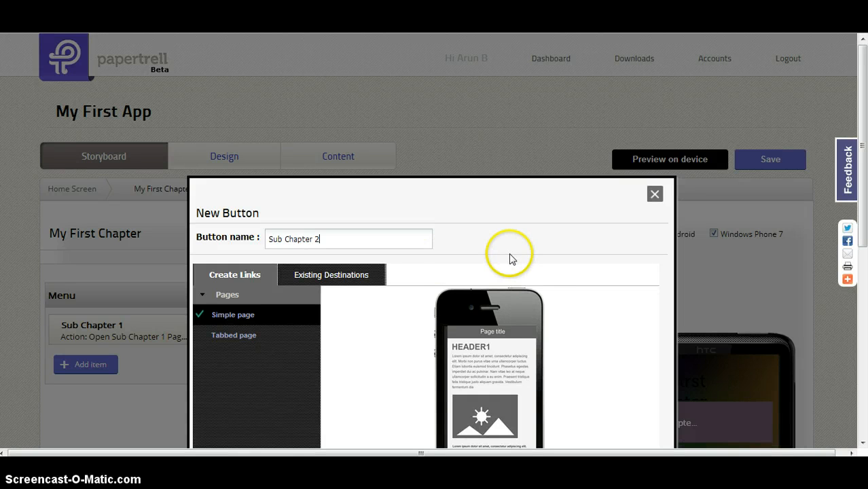
scroll(513, 255, "down", 2)
scroll(615, 358, "down", 1)
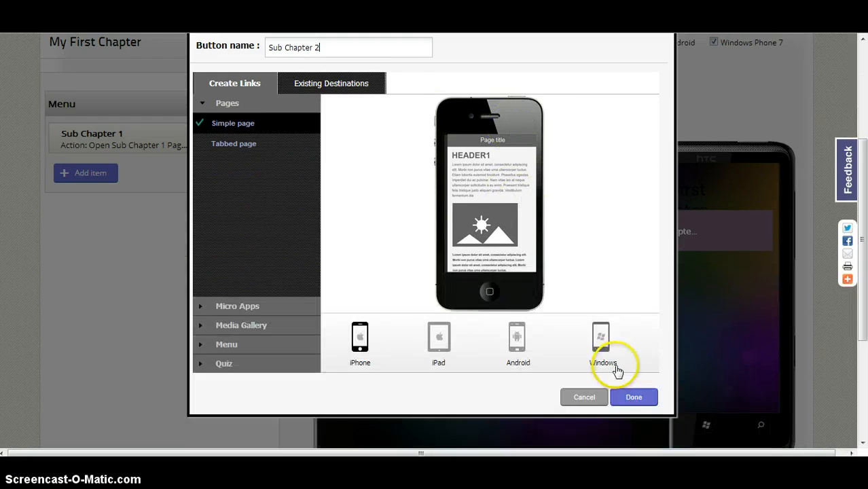
left_click(633, 397)
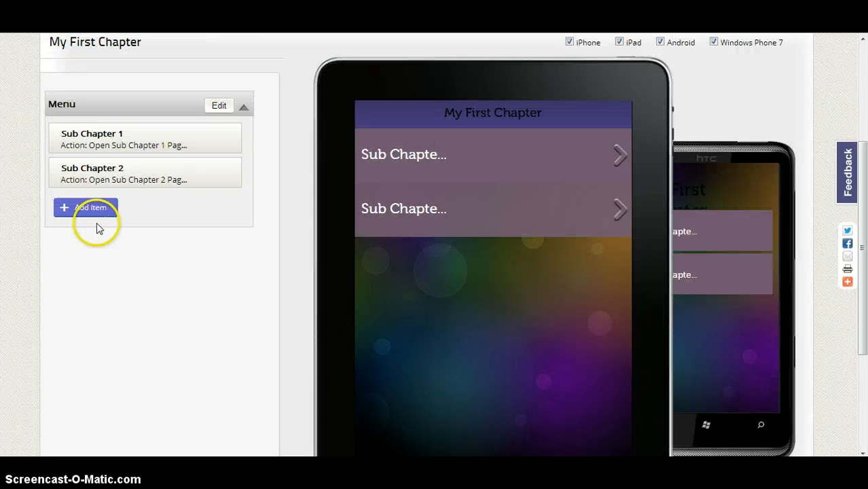
- Start a third item in the My First Chapter menu and name it Sub Chapter 3
left_click(95, 206)
left_click(288, 241)
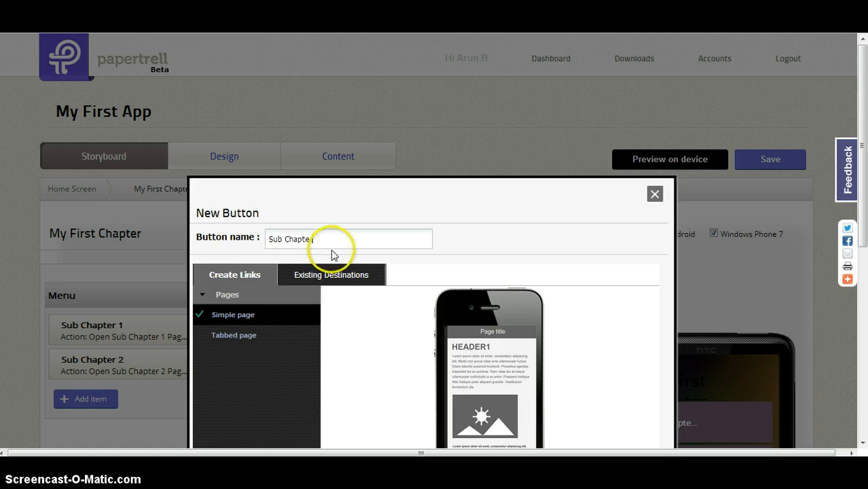
type("Sub Chapter 3")
scroll(353, 259, "down", 1)
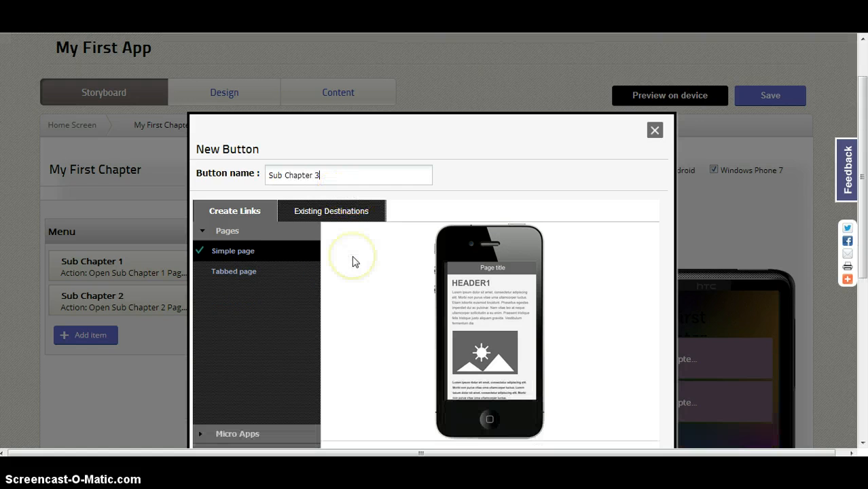
scroll(355, 258, "down", 1)
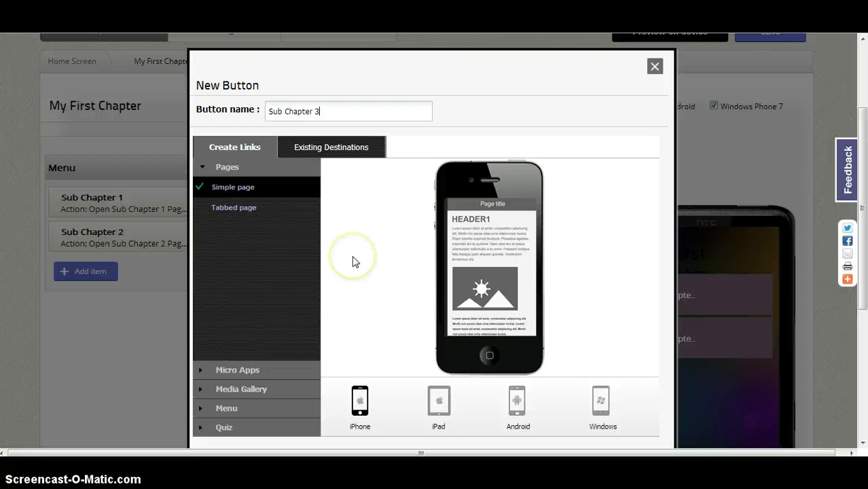
- Try the simple menu as the link type for the Sub Chapter 3 item
left_click(229, 408)
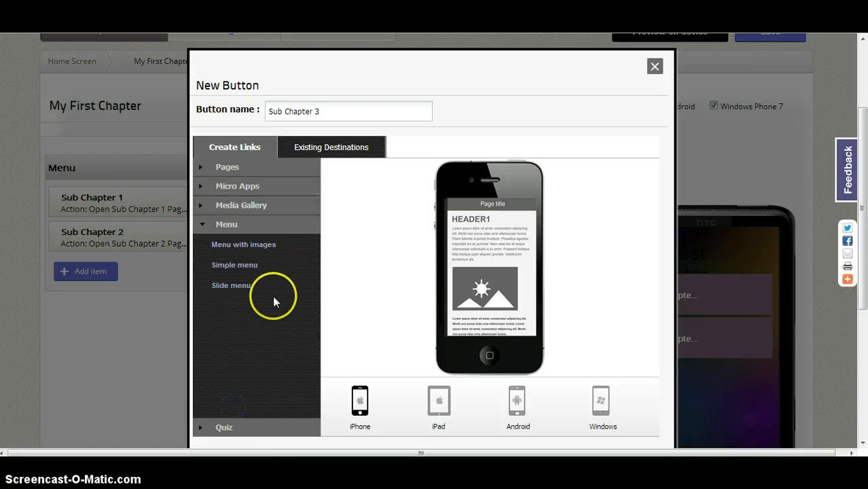
left_click(248, 266)
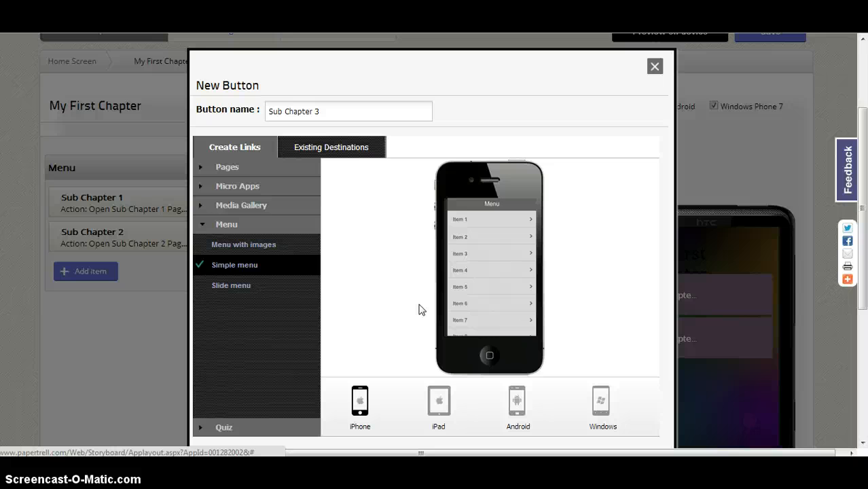
- Link Sub Chapter 3 to the existing Quiz destination, filtering the existing destinations by Quiz, and finish creating the item
left_click(331, 147)
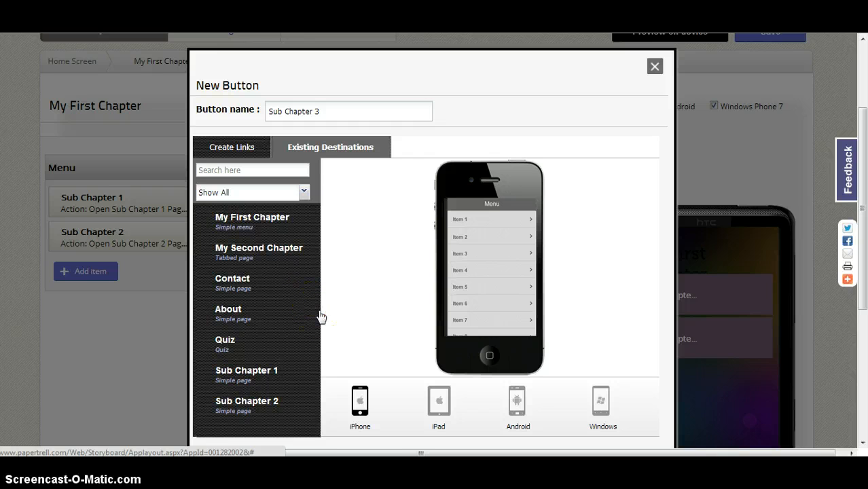
left_click(238, 288)
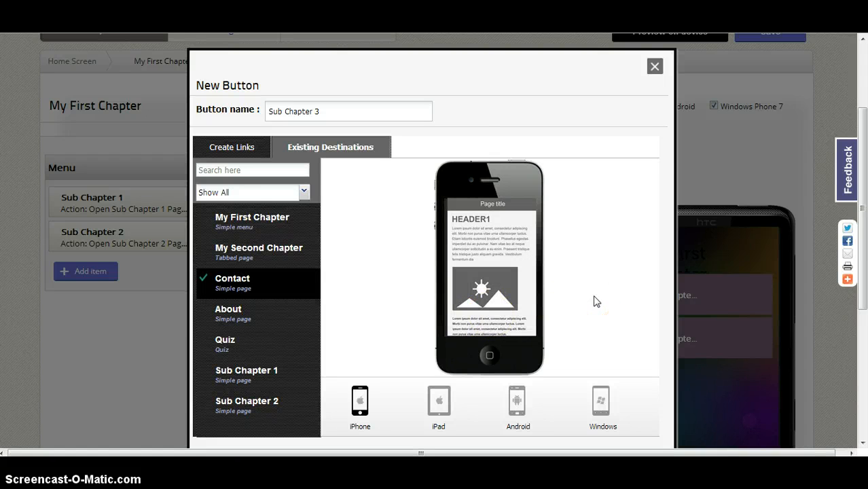
scroll(345, 96, "down", 1)
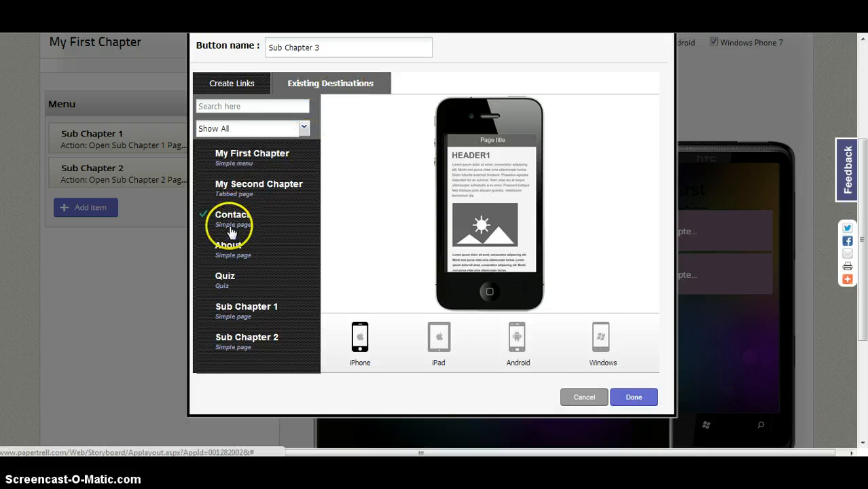
left_click(257, 128)
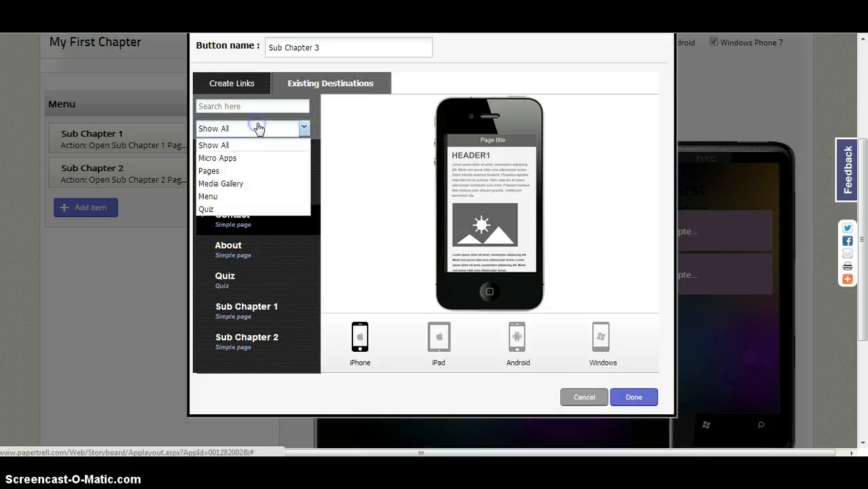
left_click(205, 209)
left_click(234, 163)
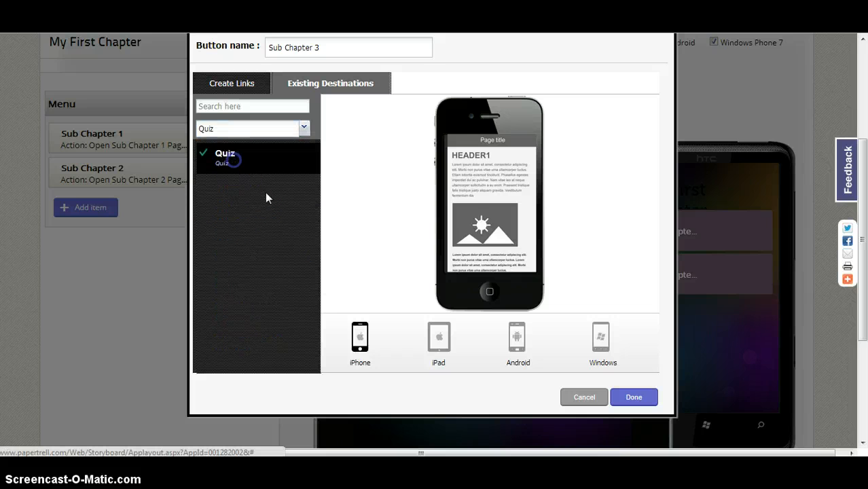
left_click(631, 399)
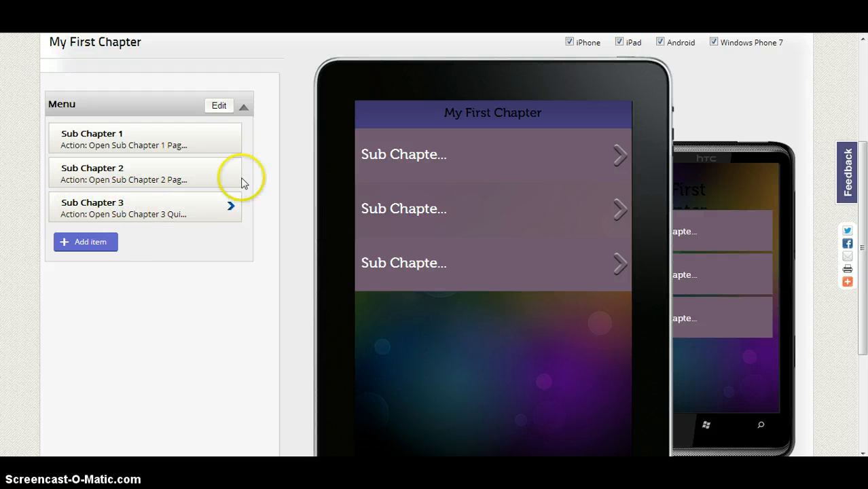
- Return to the app's Home Screen in the storyboard, generate a preview on device and dismiss the preview message
scroll(194, 292, "up", 1)
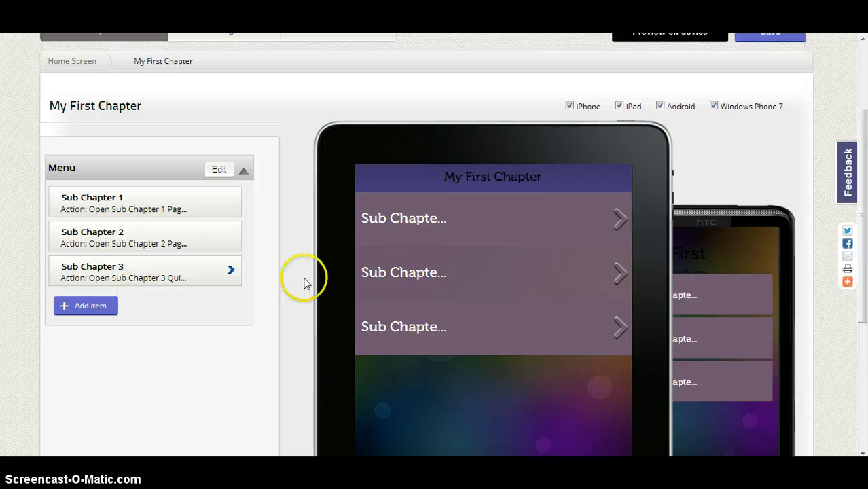
scroll(265, 233, "up", 1)
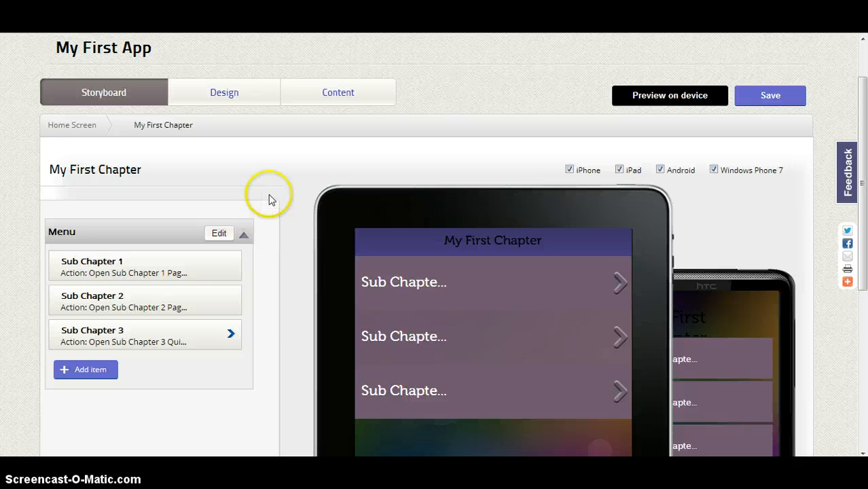
left_click(75, 125)
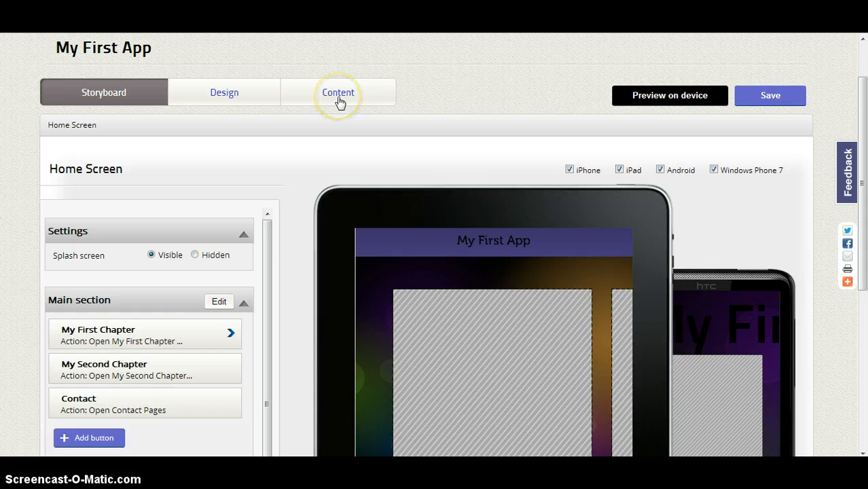
left_click(670, 96)
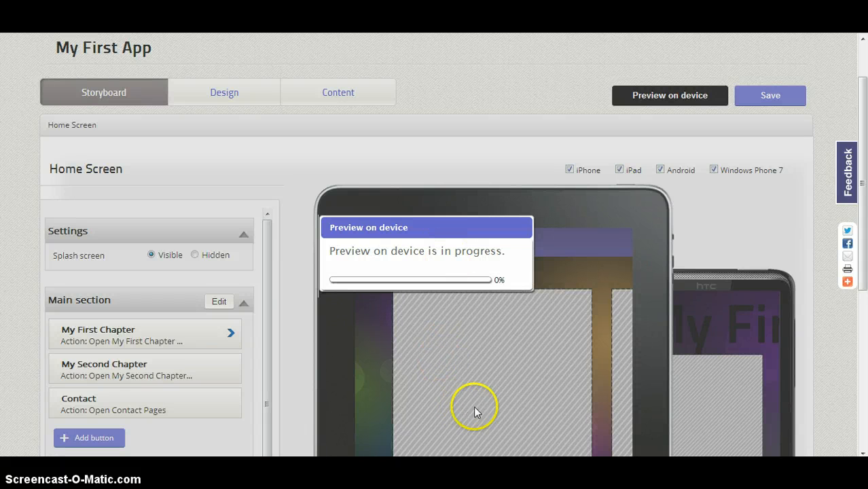
mouse_move(494, 461)
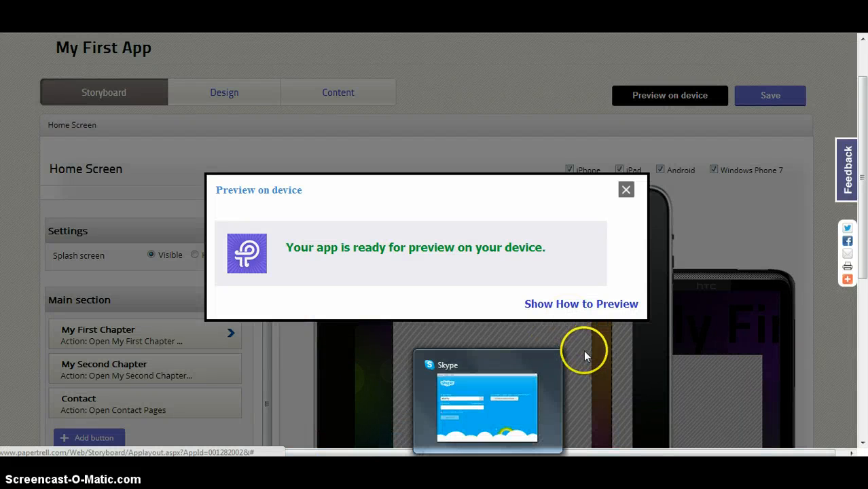
left_click(628, 191)
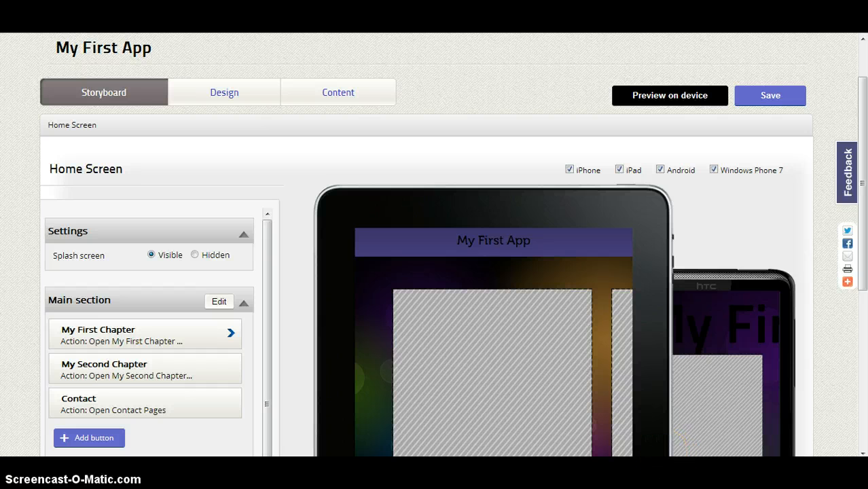
- Switch to AirServer and open its settings
left_click(726, 467)
left_click(747, 388)
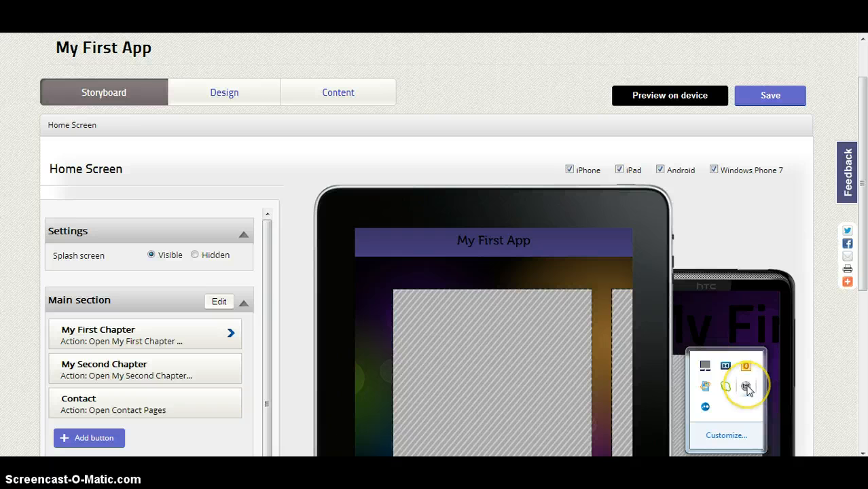
right_click(747, 388)
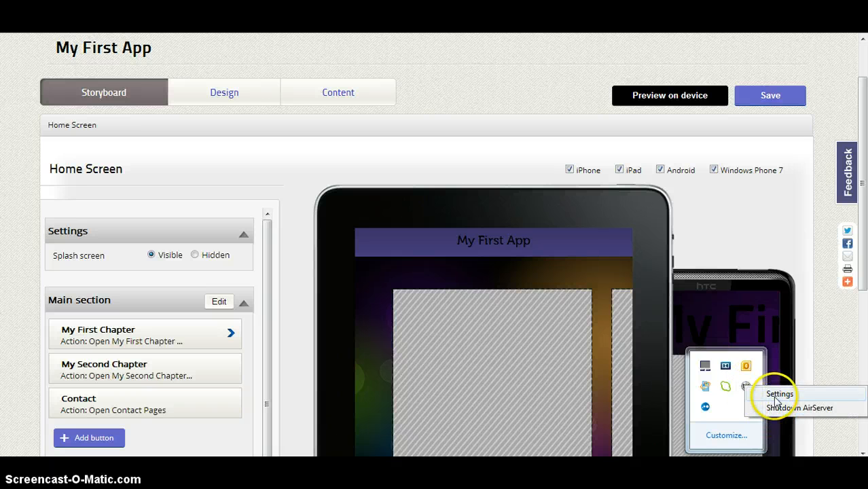
left_click(776, 397)
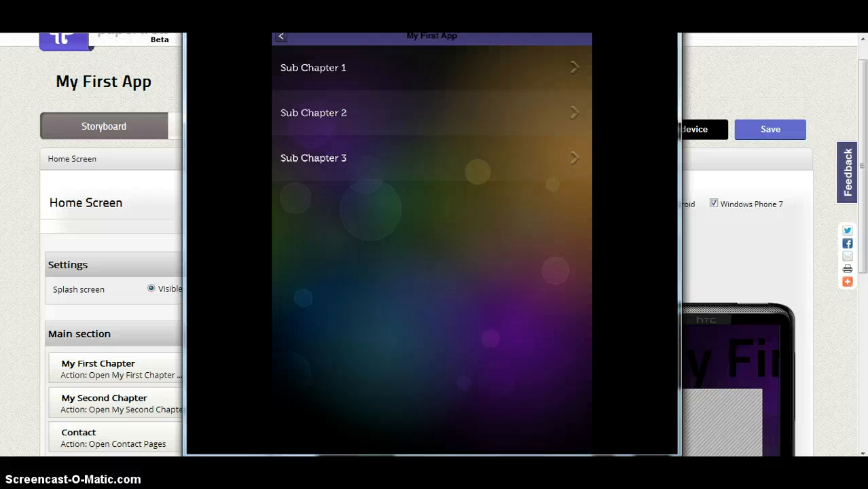
- Open Sub Chapter 1, Sub Chapter 2 and Sub Chapter 3 in the mirrored device preview, and return to the app's home screen
left_click(432, 68)
left_click(280, 37)
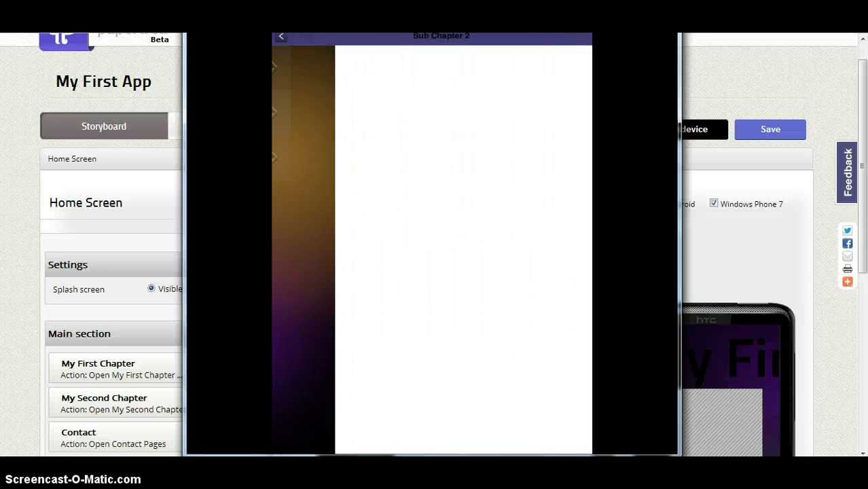
left_click(432, 159)
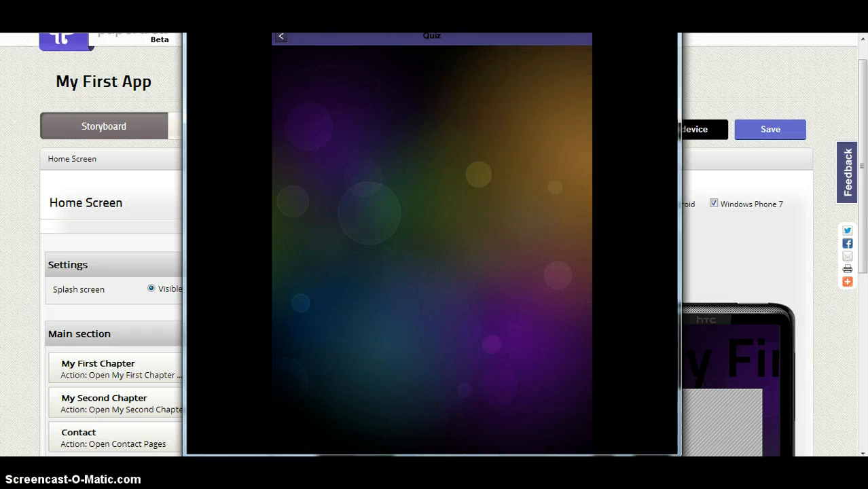
left_click(280, 37)
left_click(280, 37)
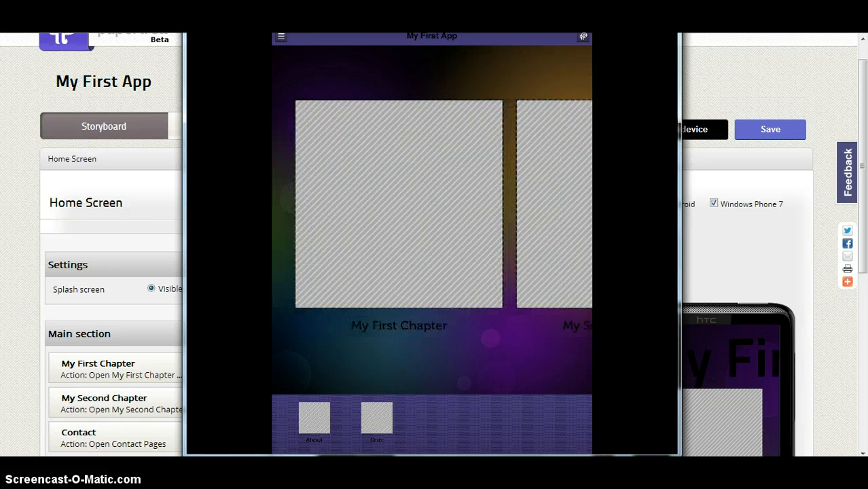
- Switch back to the Papertrell storyboard and move the Contact button above both chapter buttons in the main section
left_click(34, 223)
left_click_drag(268, 278, 269, 286)
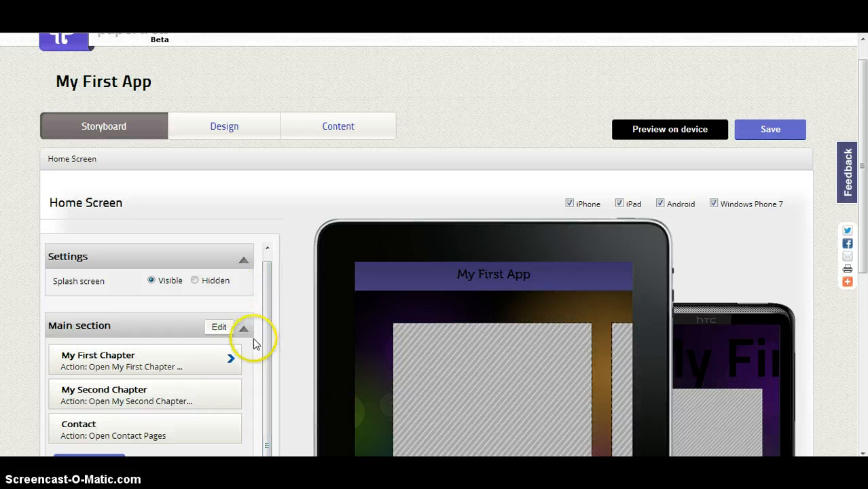
scroll(252, 342, "down", 1)
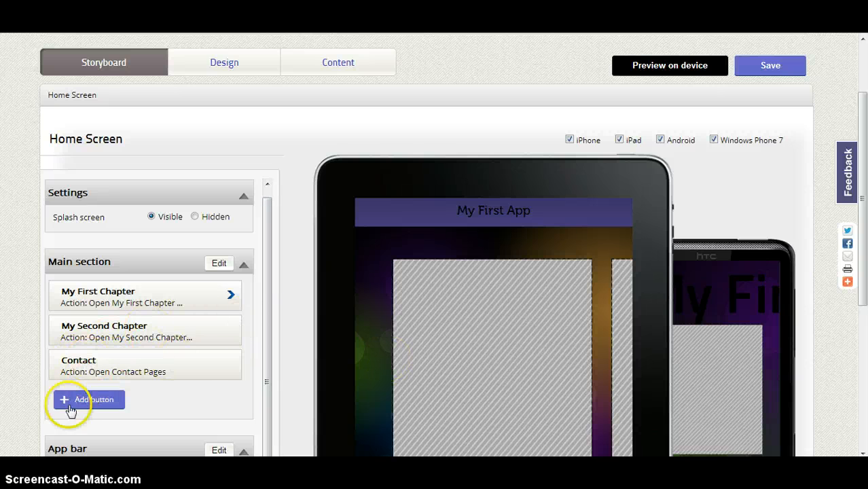
left_click(83, 364)
left_click_drag(83, 365, 92, 345)
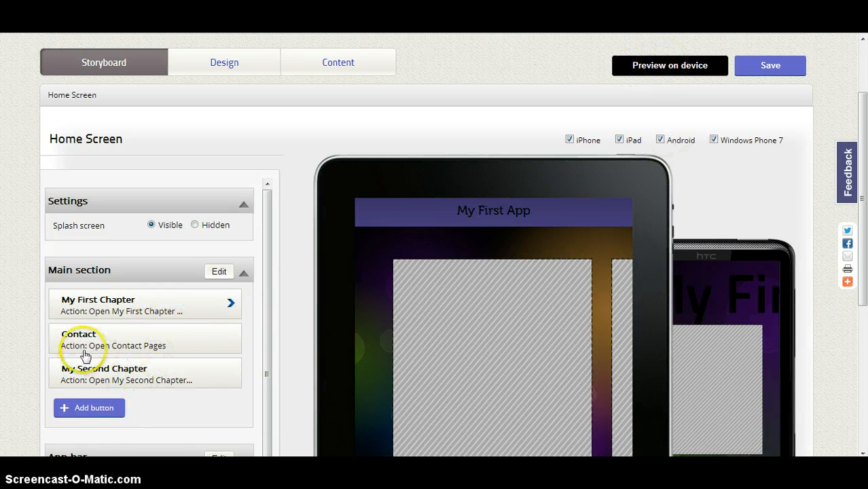
left_click_drag(97, 347, 93, 300)
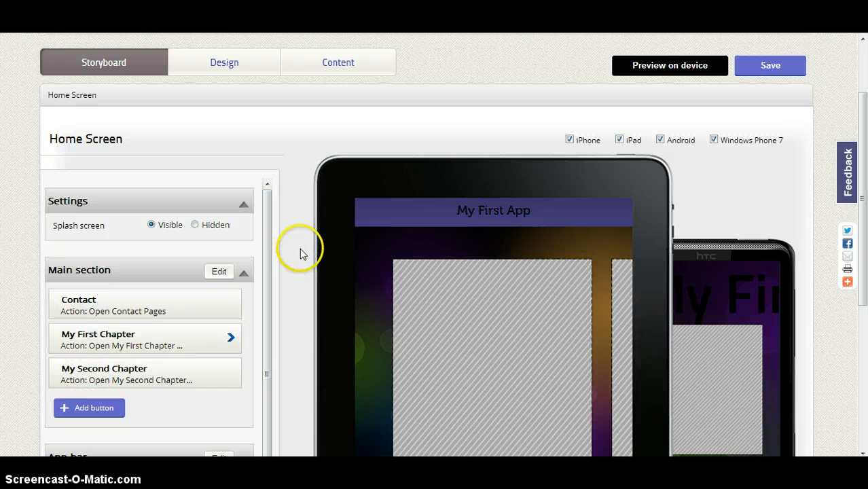
- Move the Quiz button above the About button in the app bar
scroll(302, 249, "down", 4)
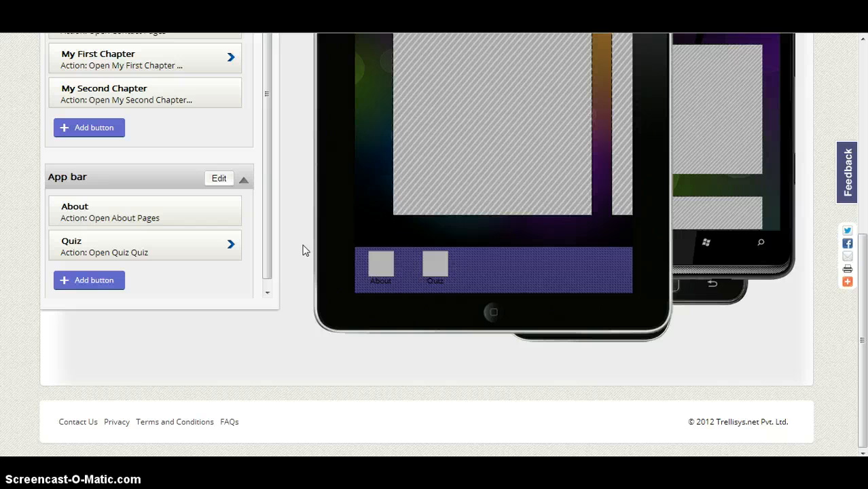
left_click(90, 244)
left_click_drag(91, 245, 89, 202)
- Generate a new preview on device, check the button order in the mirrored view, and dismiss the preview message
scroll(275, 275, "up", 1)
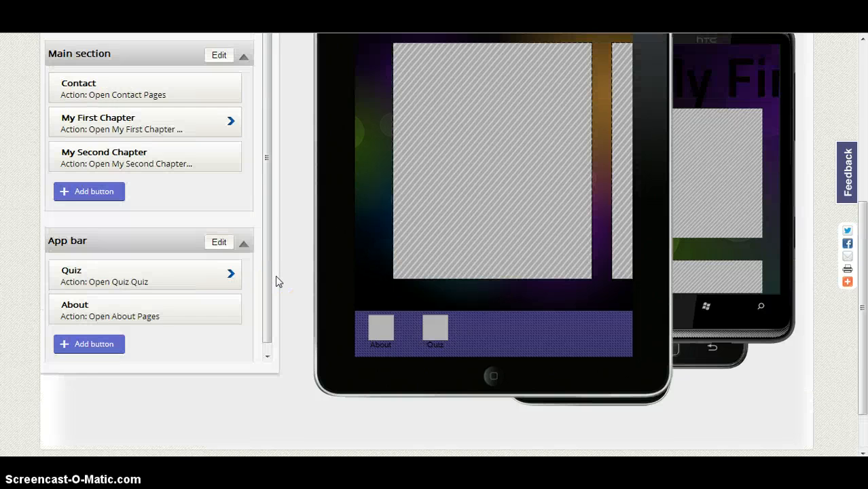
scroll(275, 275, "up", 5)
left_click(659, 163)
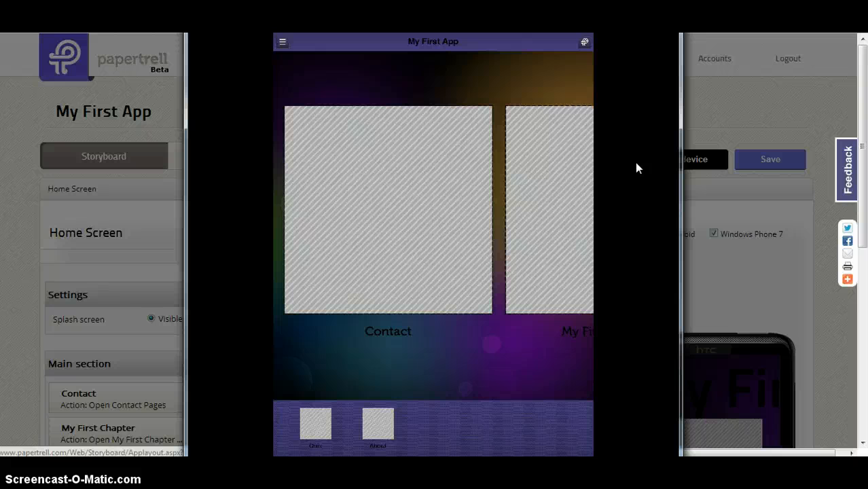
left_click(714, 128)
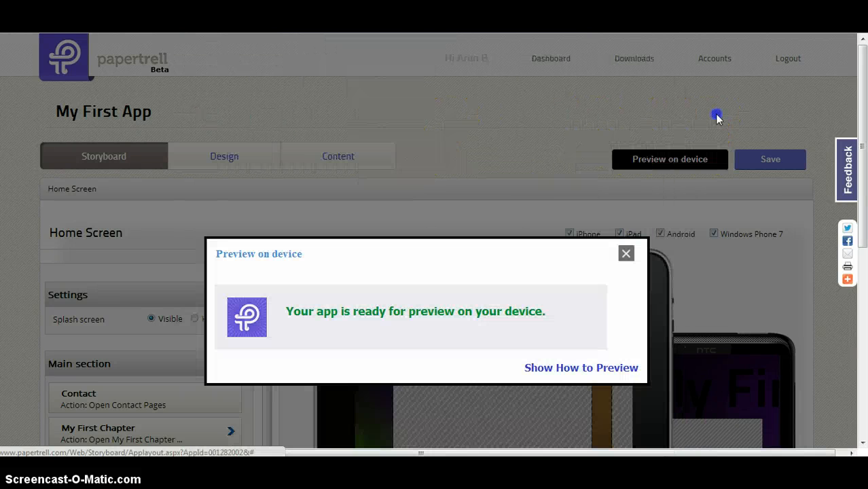
left_click(517, 252)
left_click(625, 254)
left_click(427, 222)
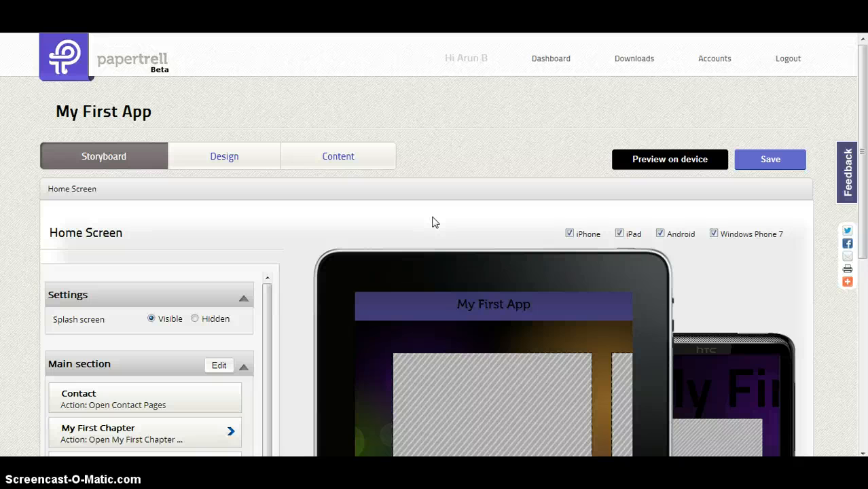
scroll(436, 223, "down", 1)
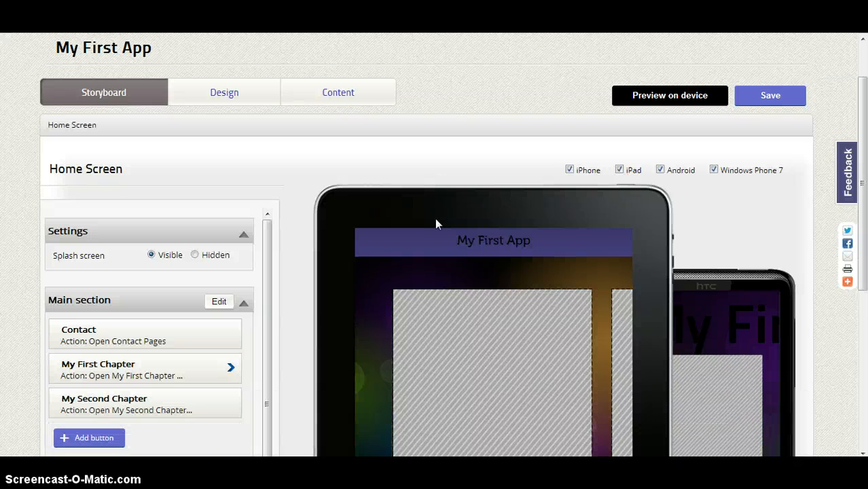
scroll(434, 220, "down", 1)
left_click(335, 378)
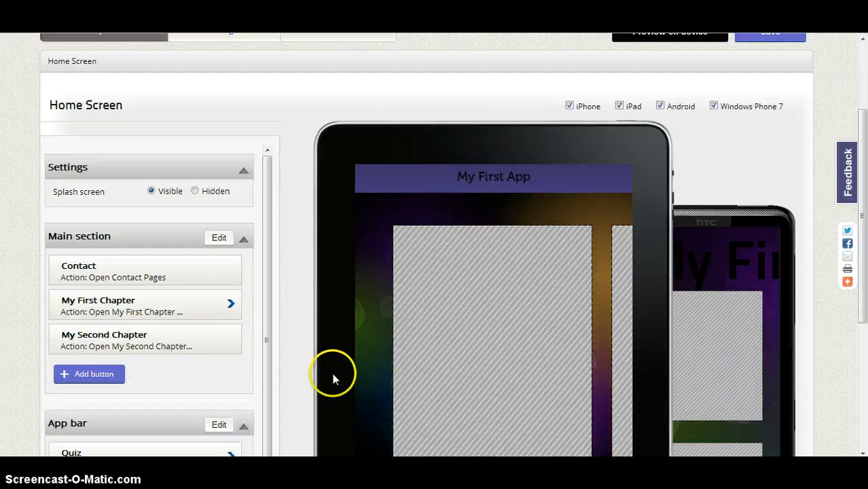
scroll(333, 377, "up", 2)
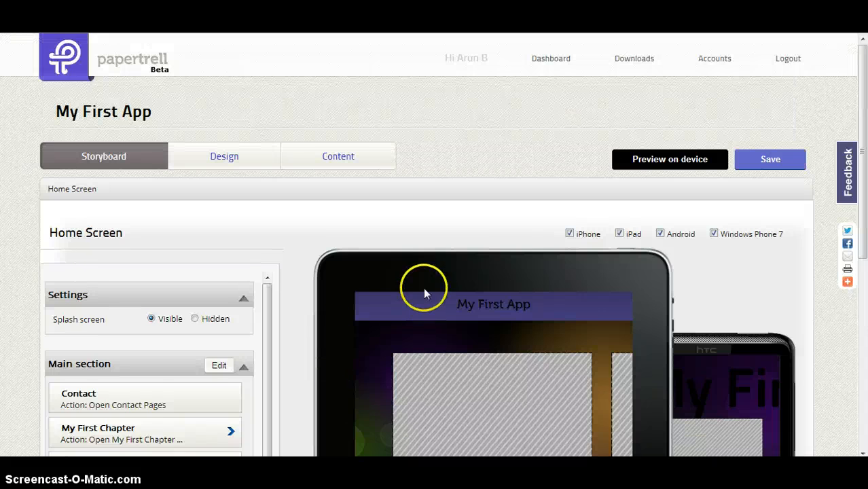
scroll(423, 292, "down", 3)
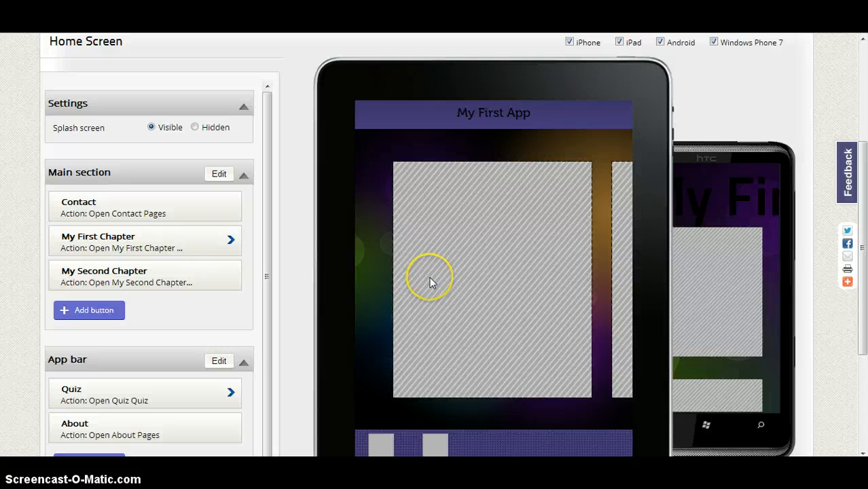
scroll(430, 276, "up", 3)
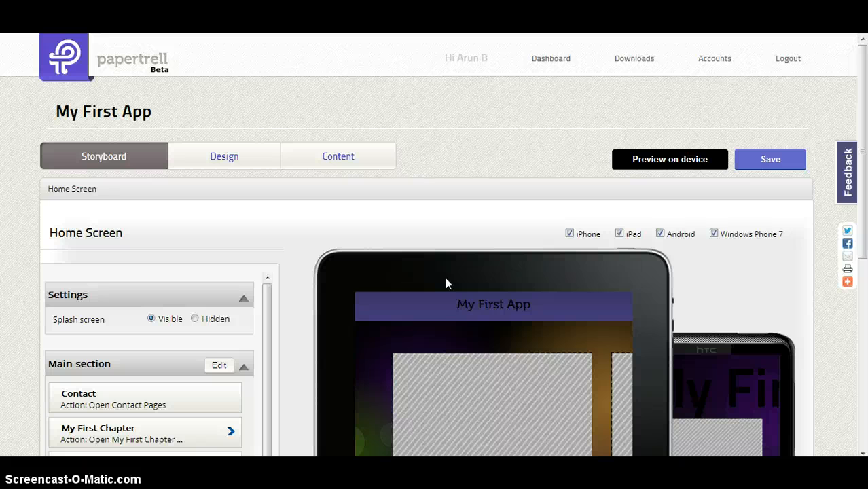
scroll(446, 283, "down", 1)
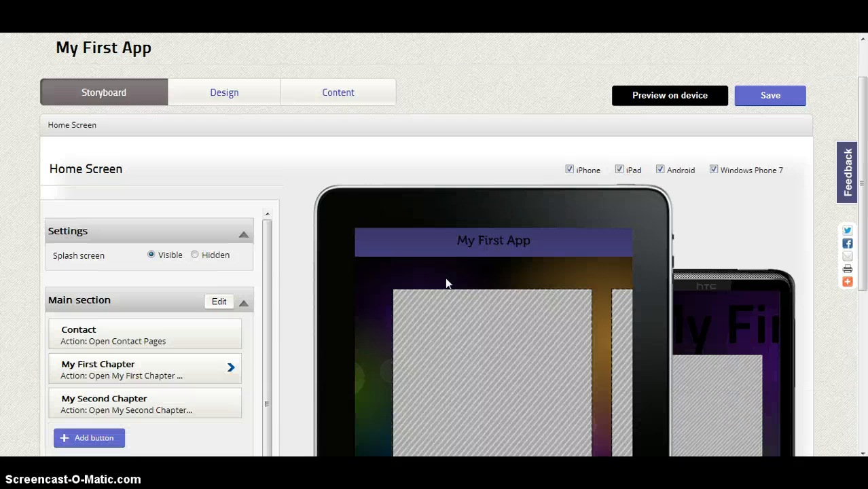